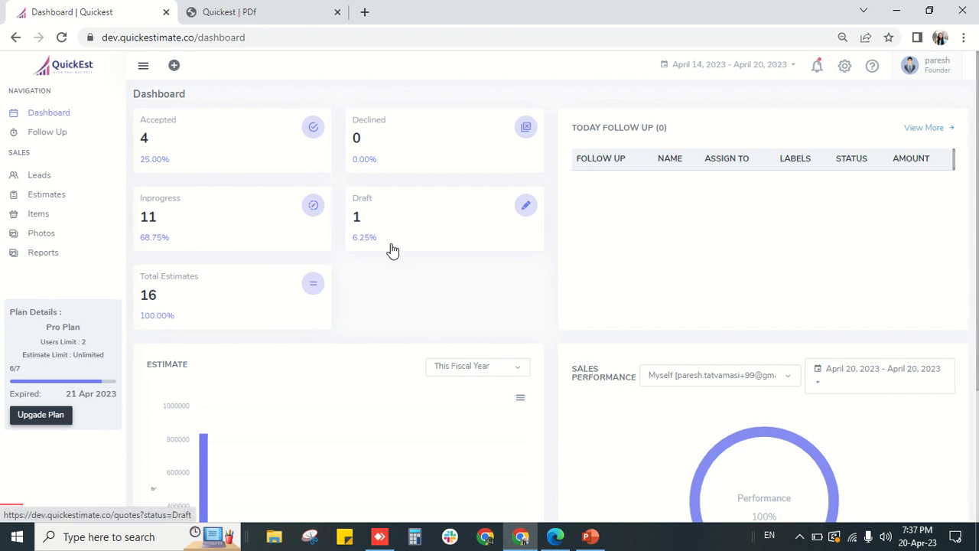
- Open a blank new estimate, EST-0017, dated 20/04/2023 to 25/04/2023
click(175, 68)
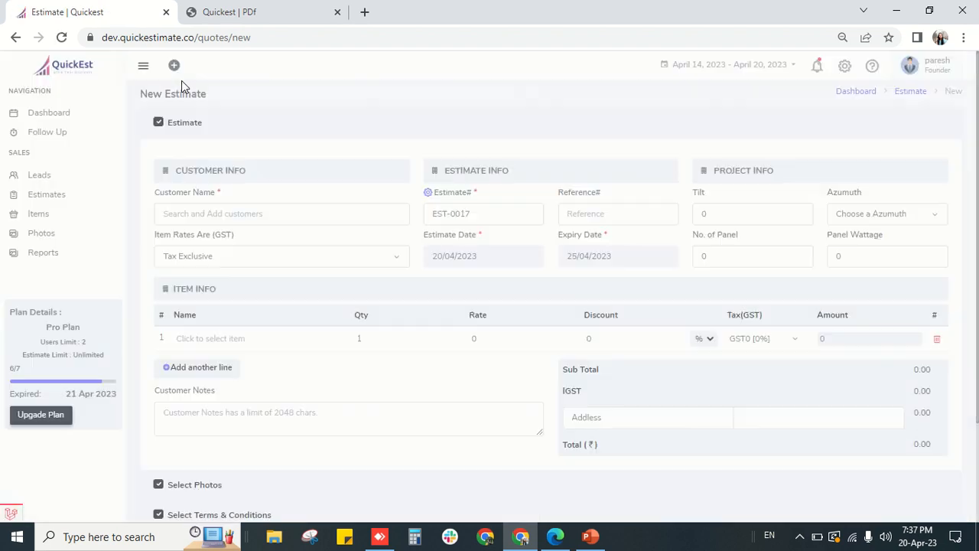
- Check the estimate's customer list without choosing, then start a new lead from the Leads list
scroll(297, 234, down, 2)
scroll(297, 234, up, 2)
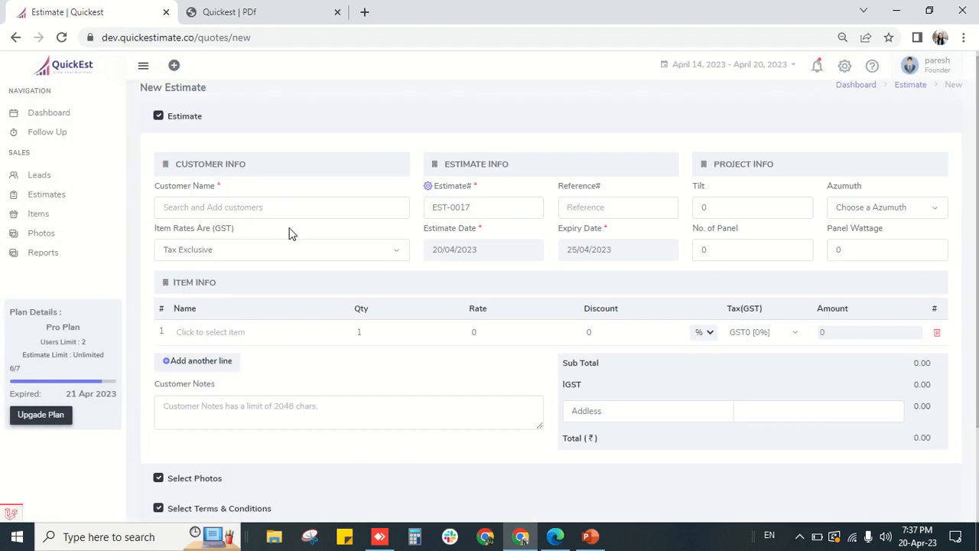
click(243, 212)
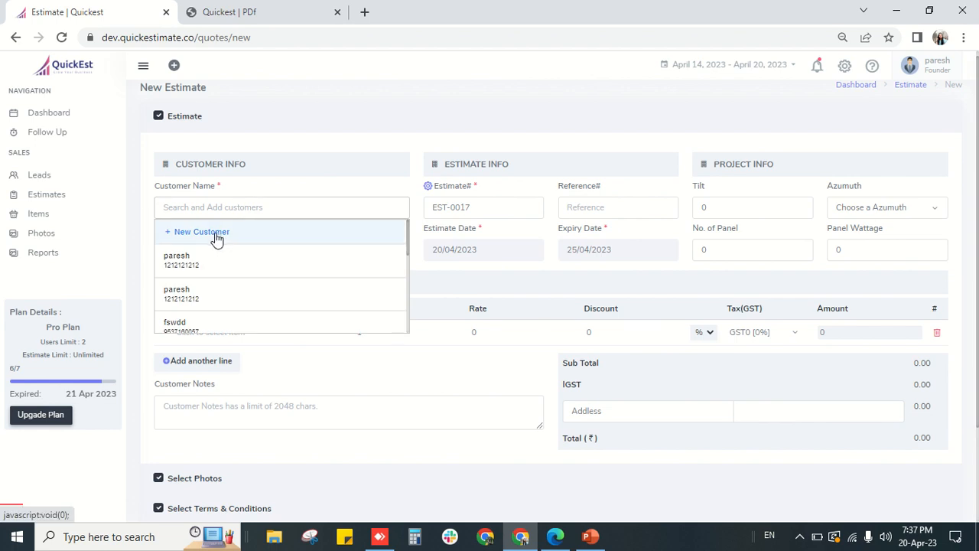
click(216, 236)
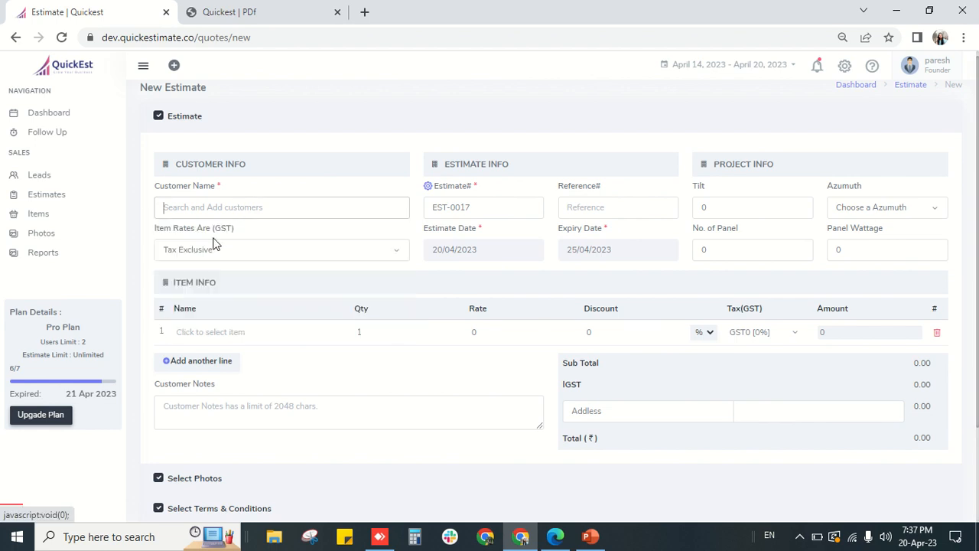
click(48, 179)
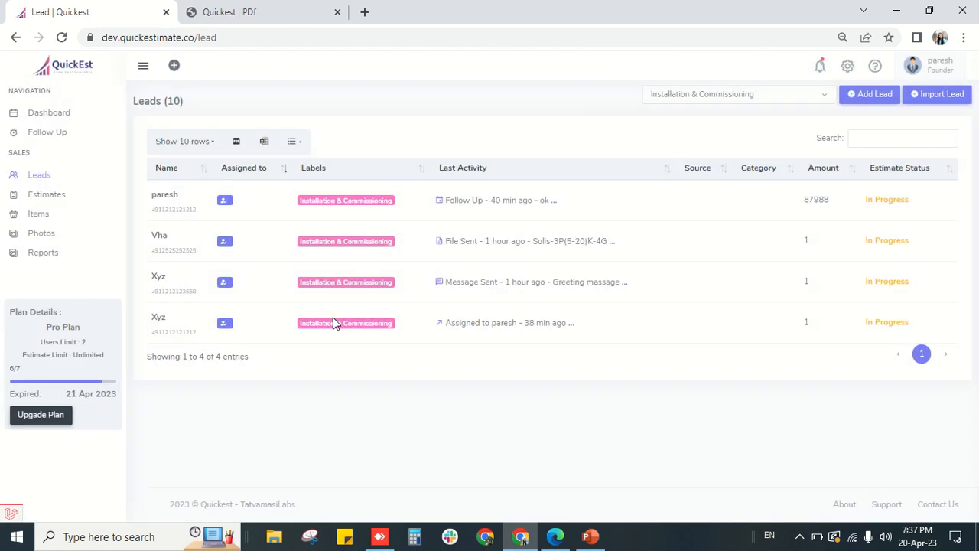
click(872, 95)
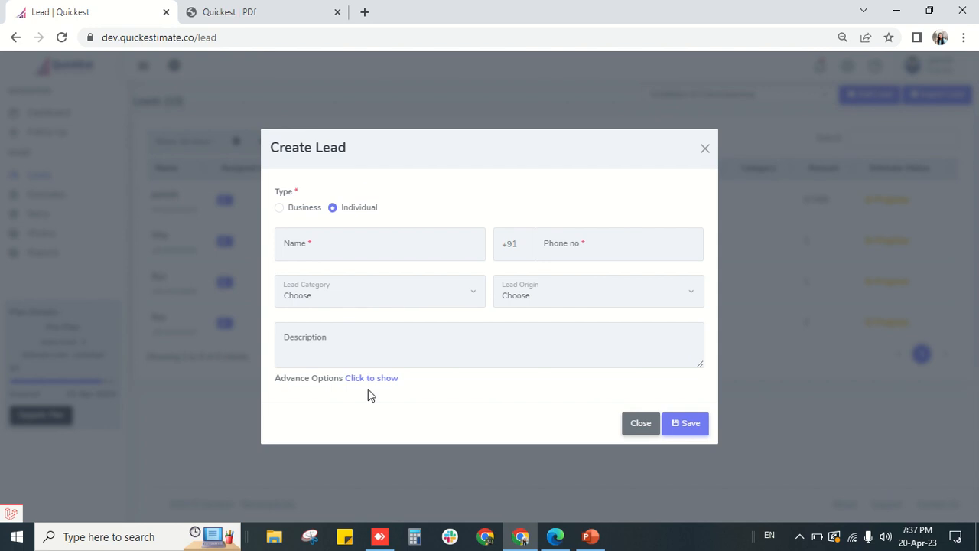
click(414, 251)
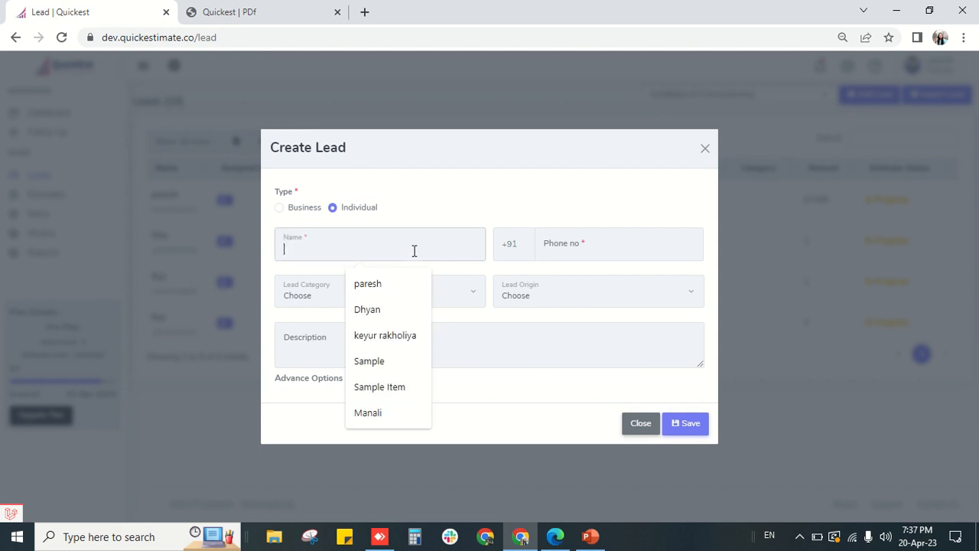
click(416, 299)
click(548, 249)
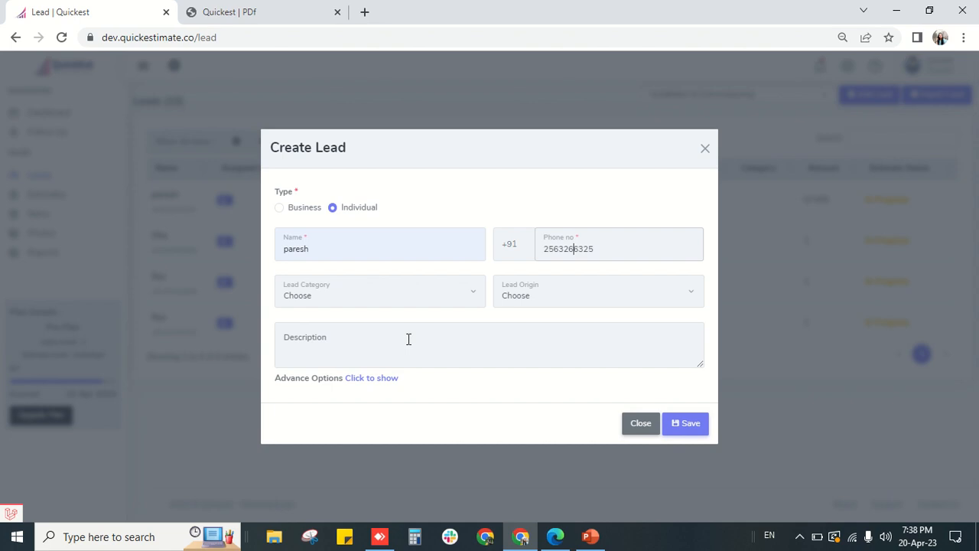
- Set lead category B2B and origin Reference, and reveal the advanced options
click(345, 298)
click(339, 327)
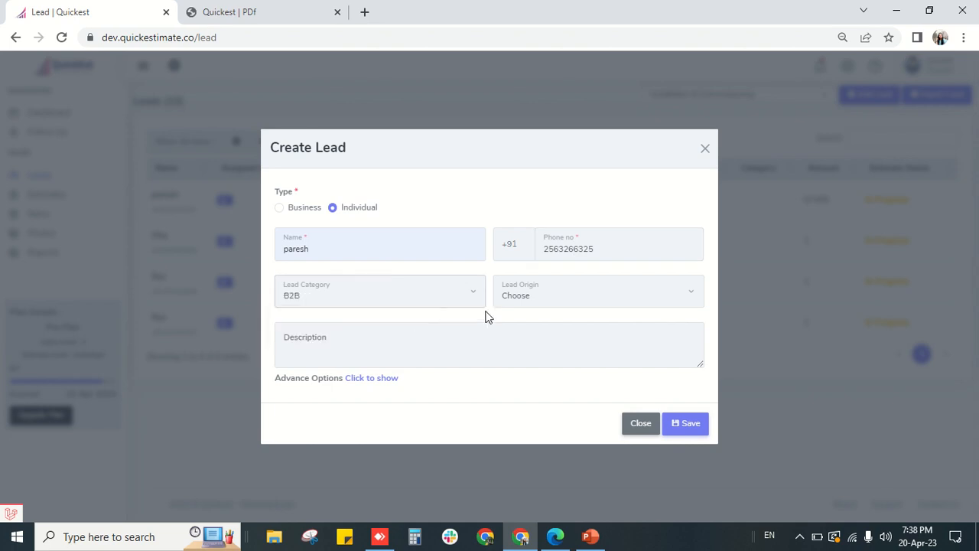
click(518, 300)
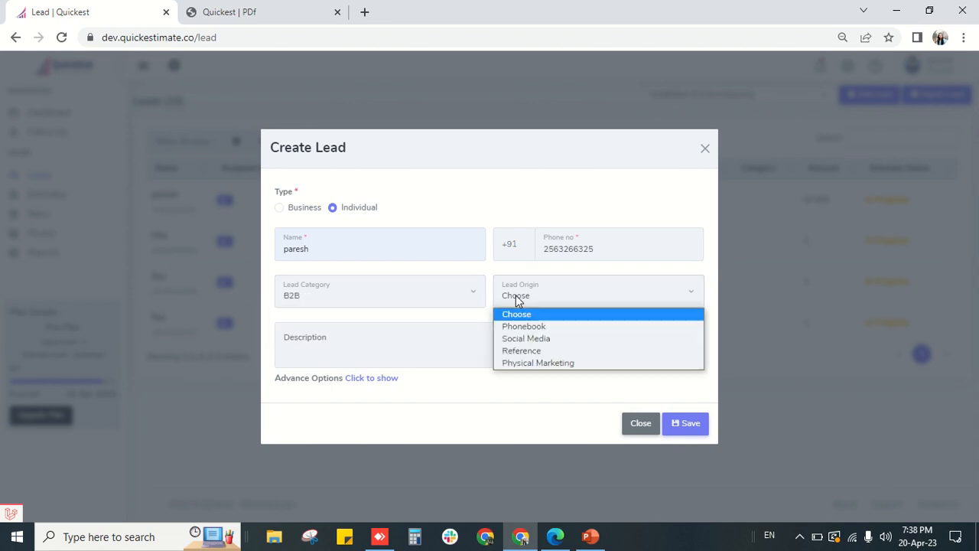
click(564, 350)
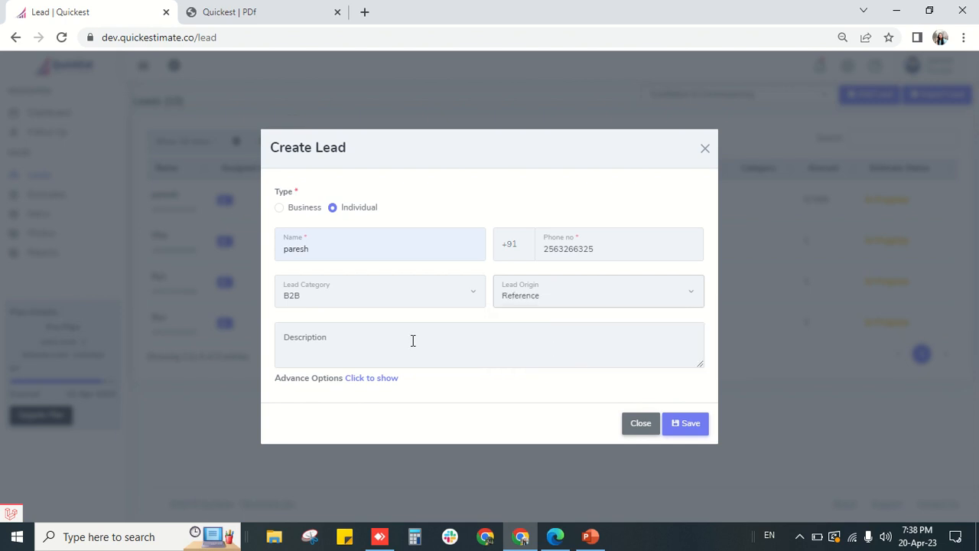
click(389, 378)
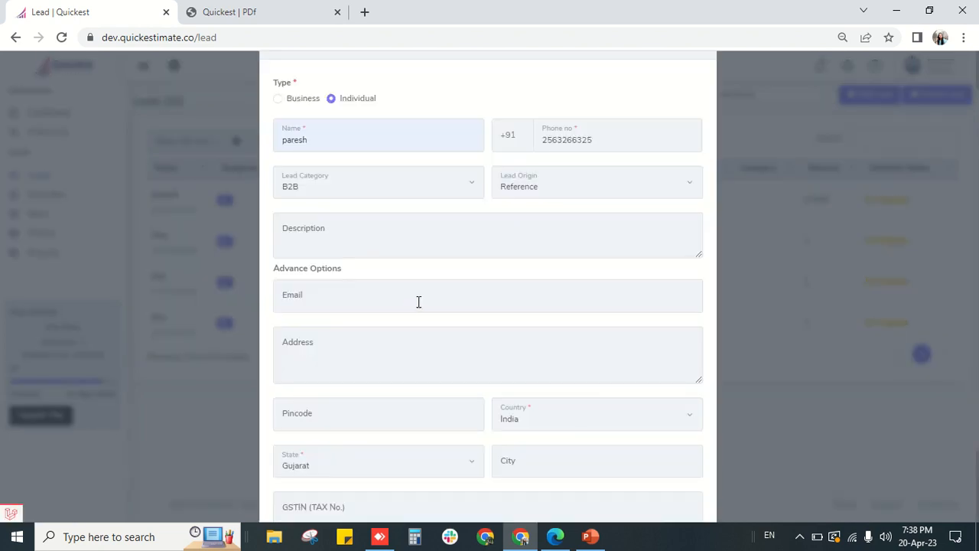
- Add city surat to the lead, save it, and open the first lead's details
click(418, 302)
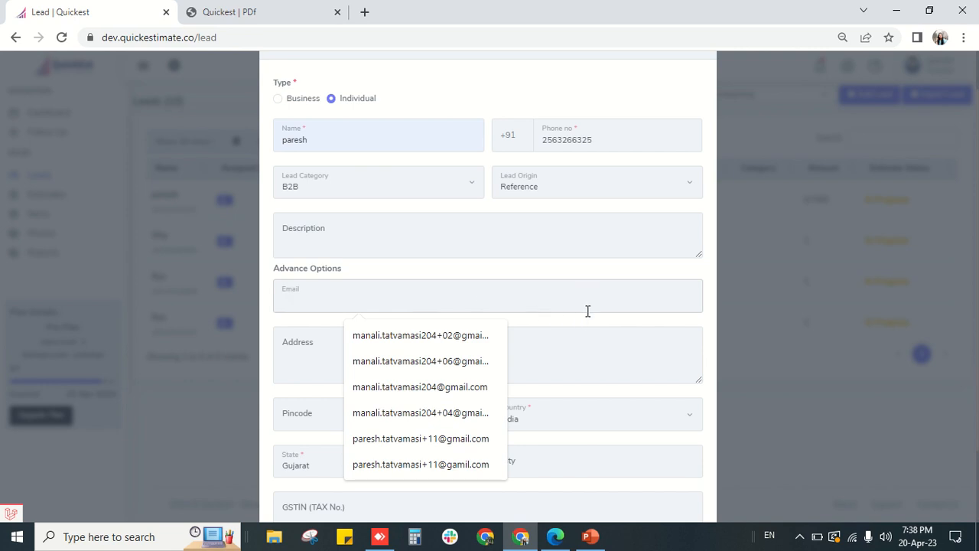
click(588, 349)
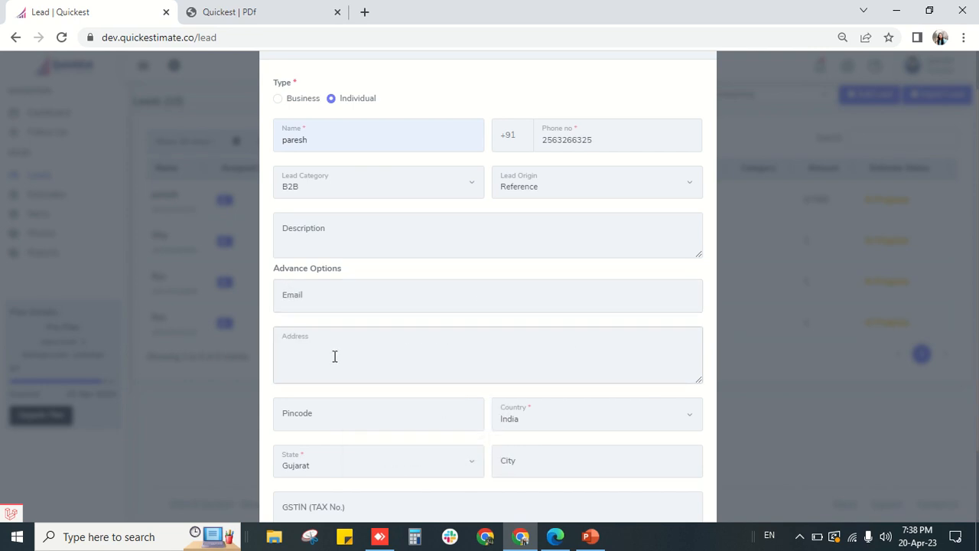
scroll(326, 359, down, 2)
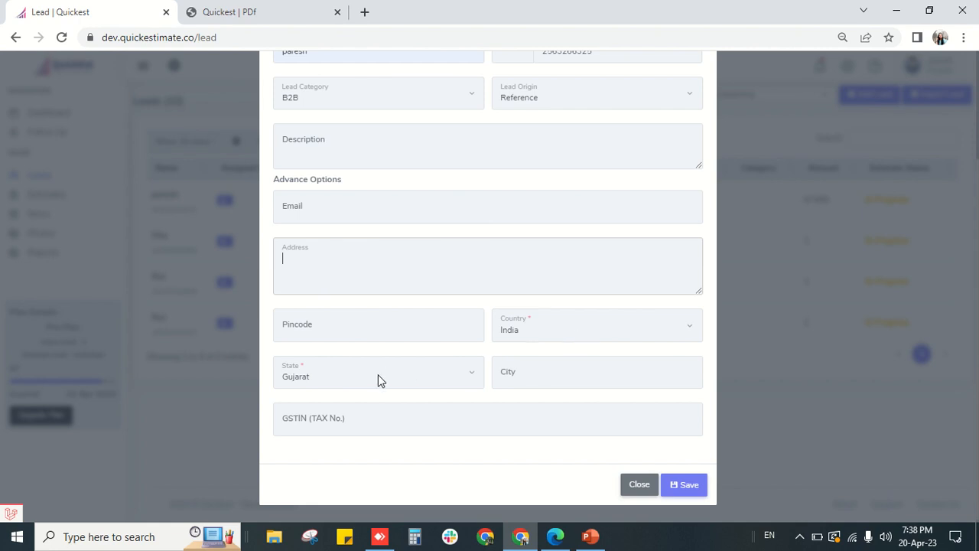
click(511, 371)
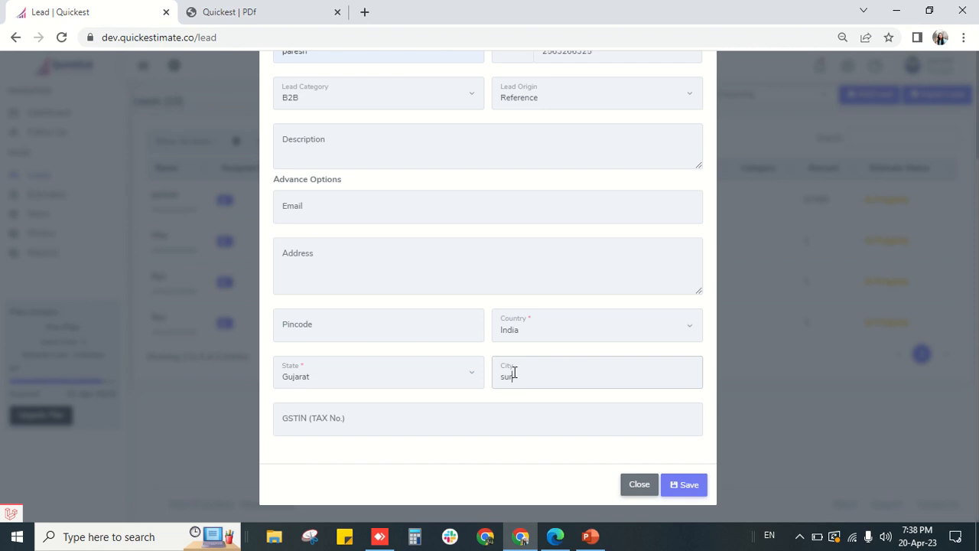
click(678, 485)
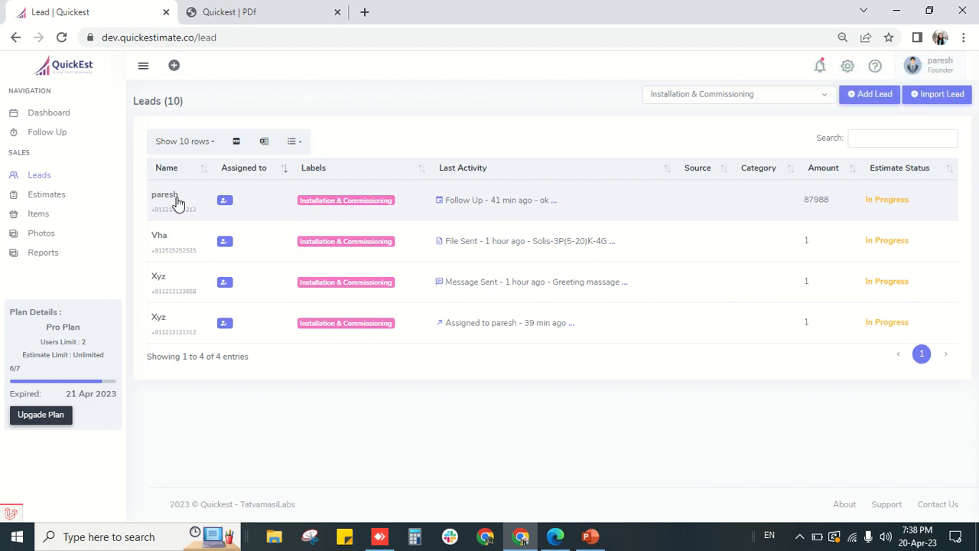
click(339, 205)
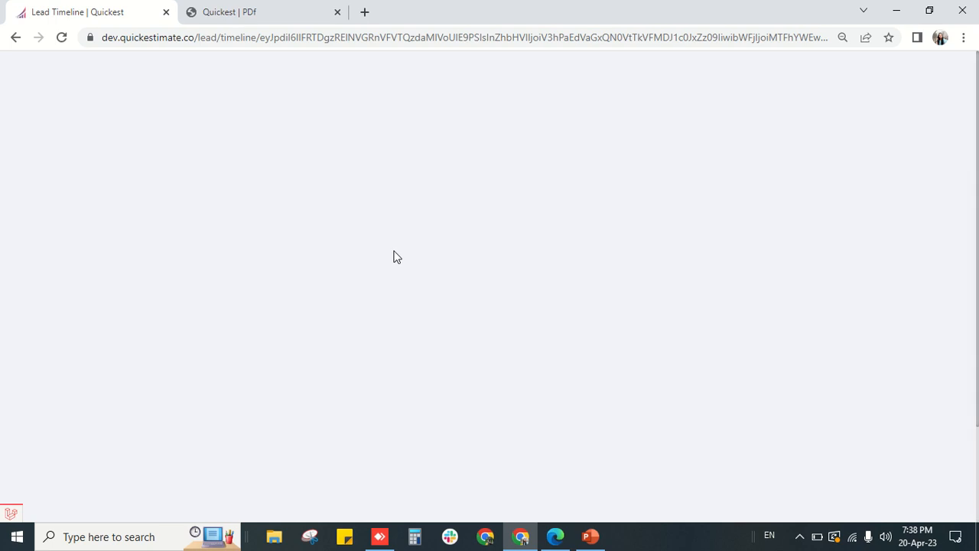
- Open the timeline of the newest B2B lead added from Phonebook
scroll(477, 335, down, 2)
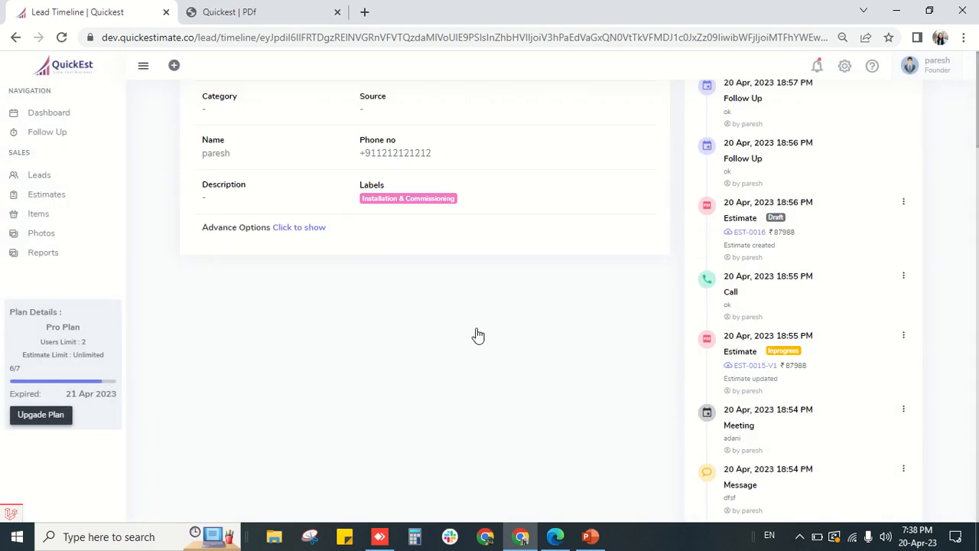
scroll(141, 284, up, 2)
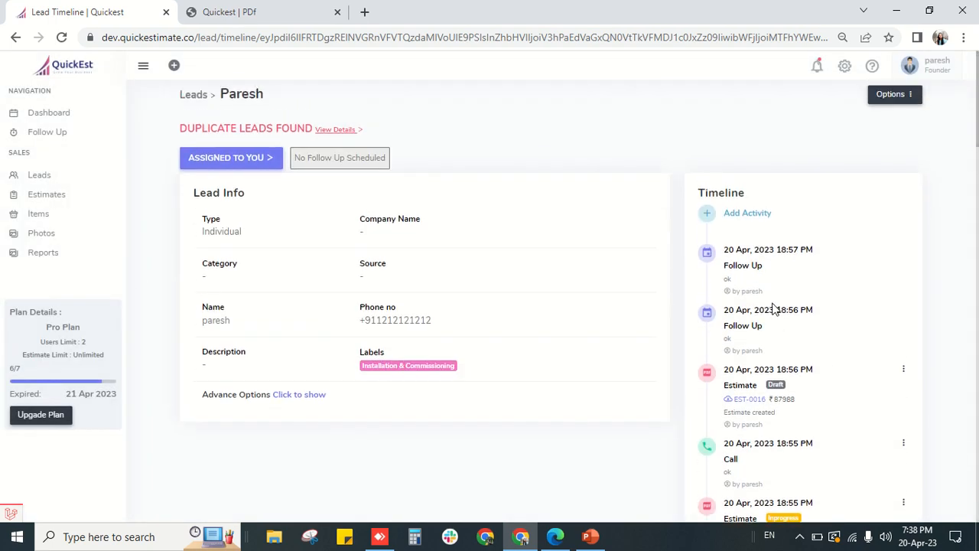
click(39, 176)
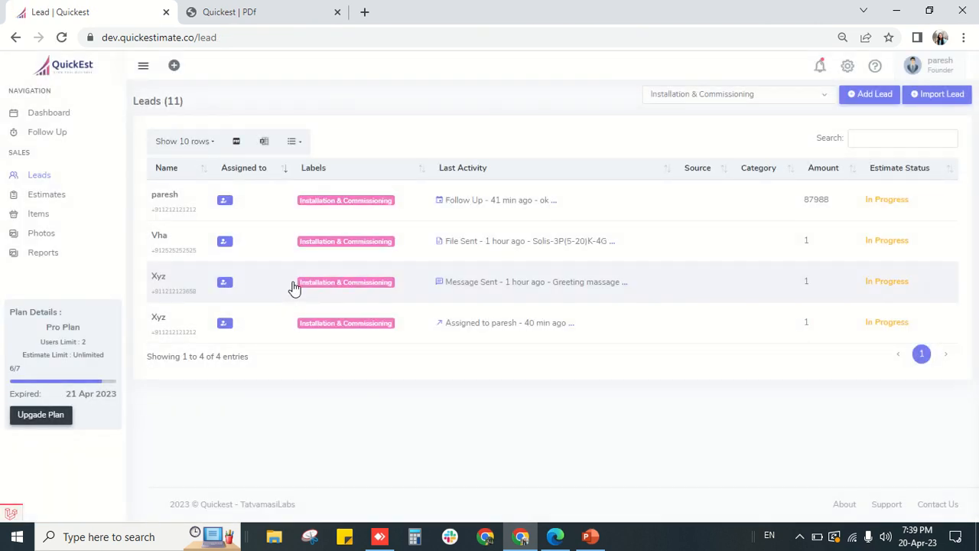
click(390, 34)
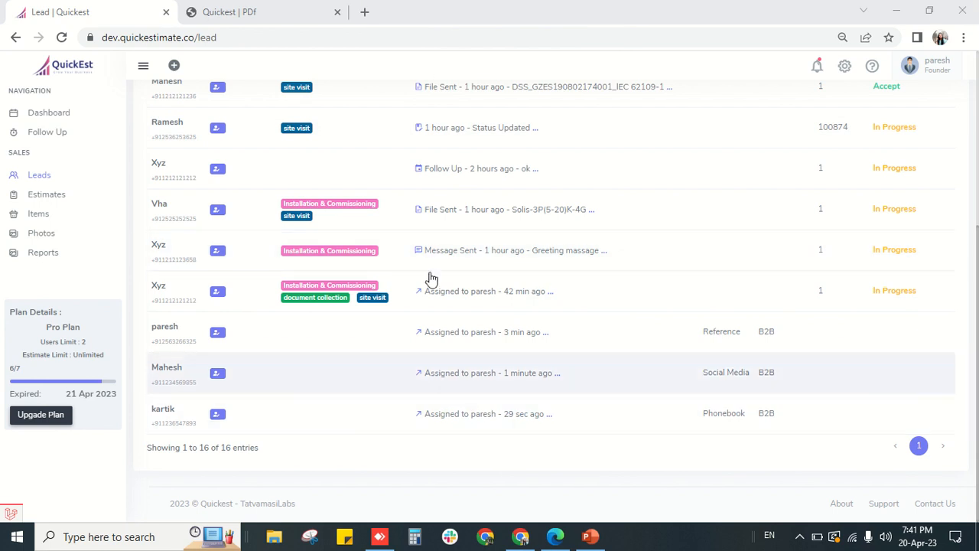
click(283, 415)
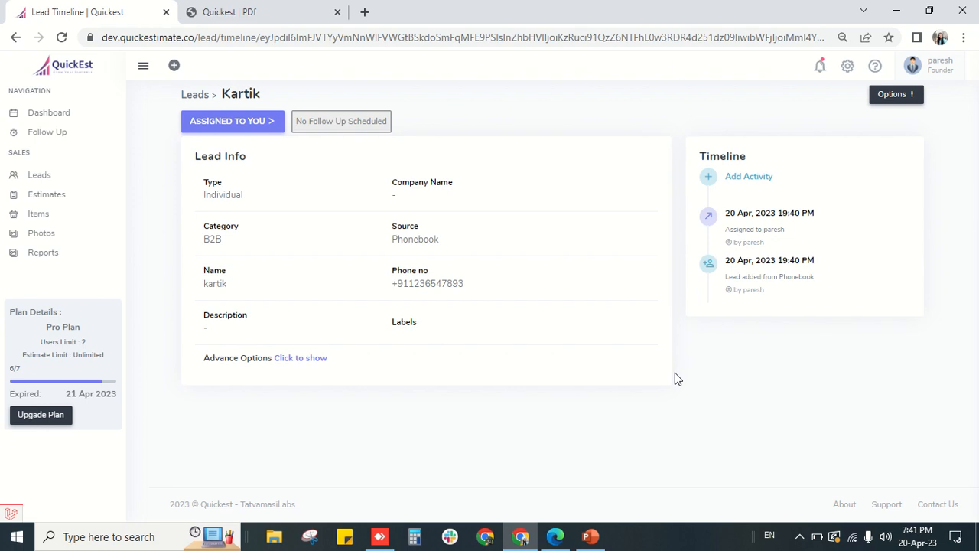
- Log a Call activity noted adani with a follow-up on 20 Apr 2023, 12:00 PM
click(710, 176)
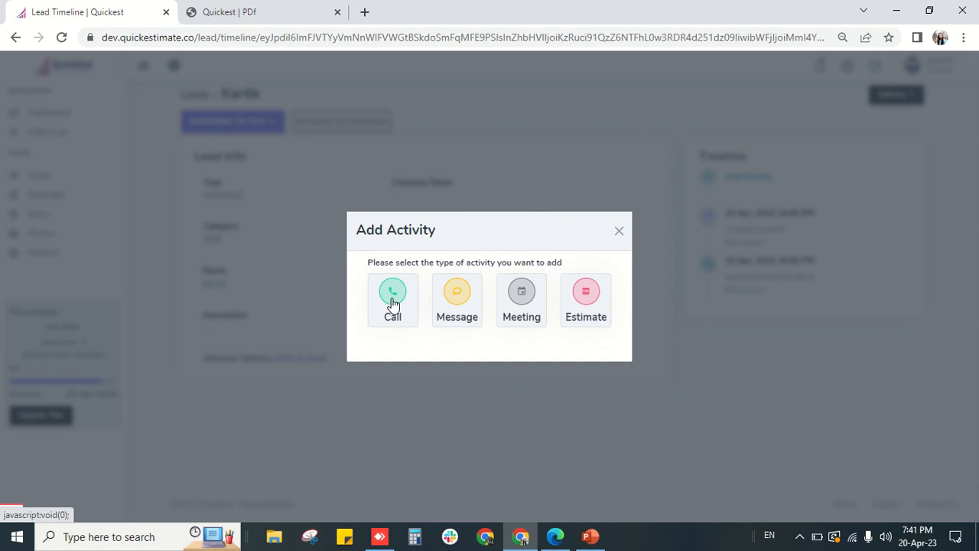
click(392, 298)
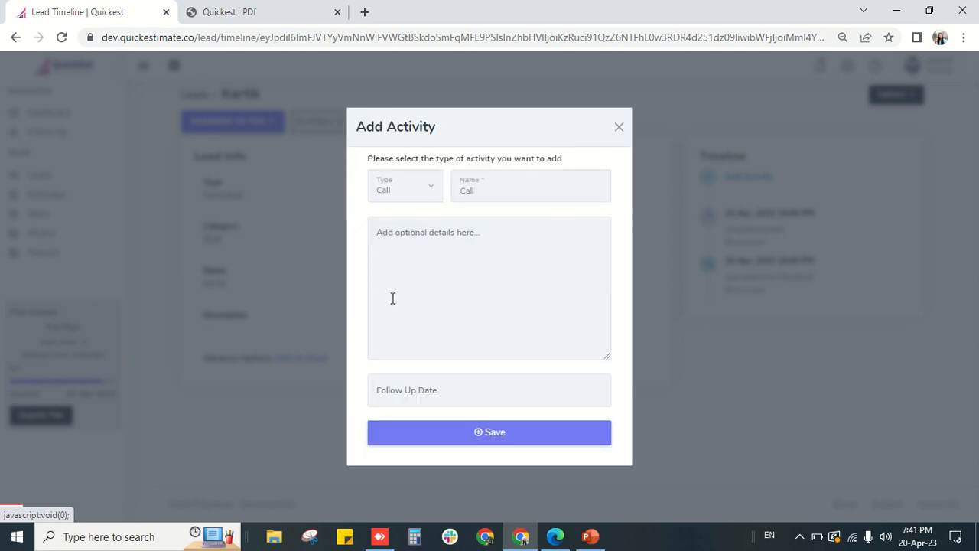
click(413, 249)
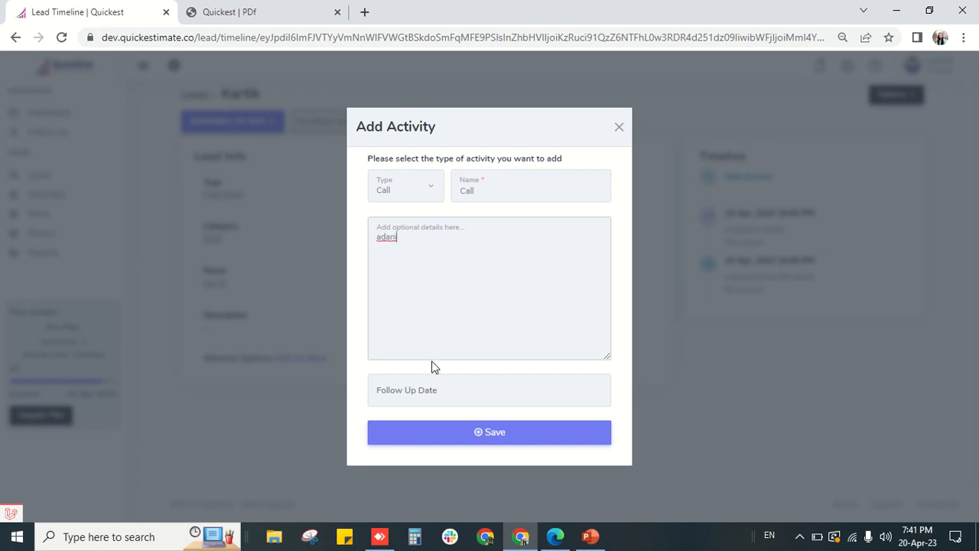
click(446, 390)
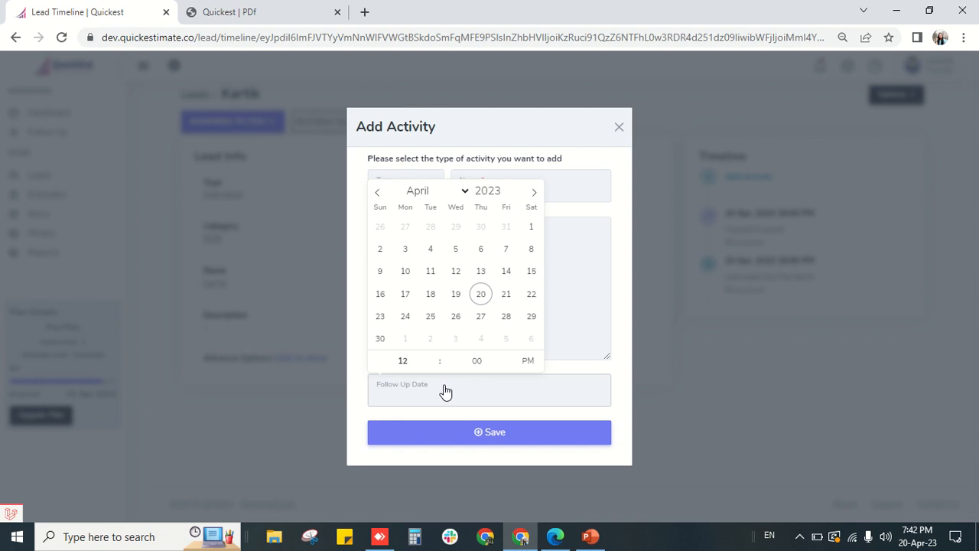
click(481, 298)
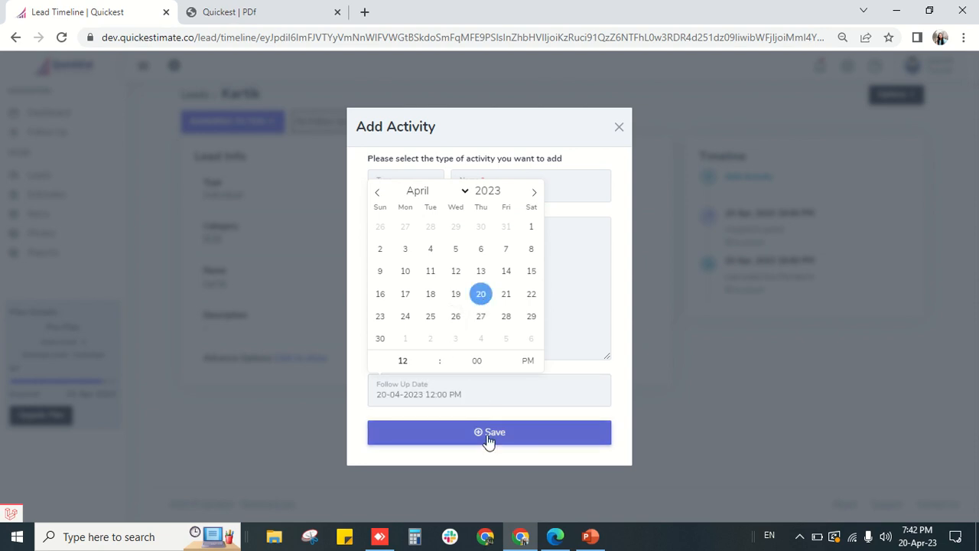
click(508, 295)
click(481, 295)
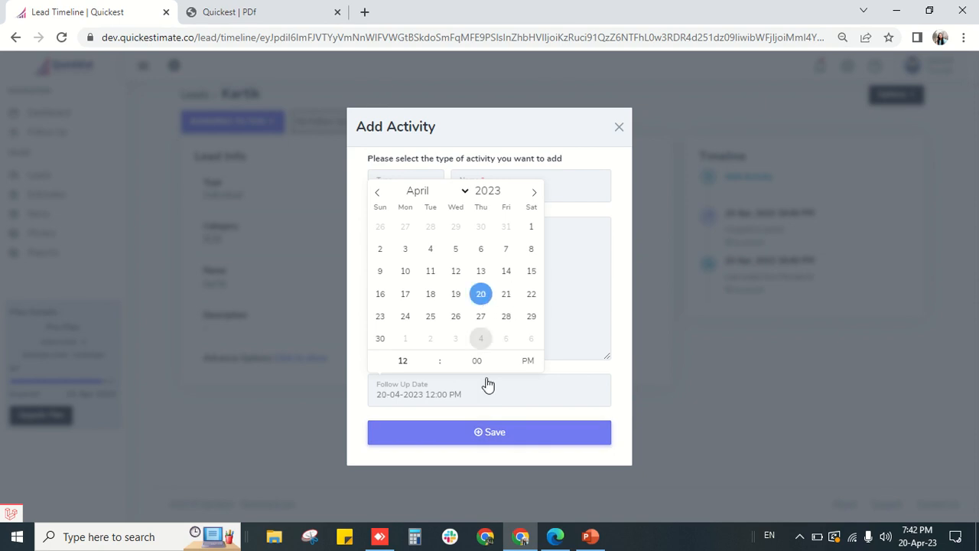
click(491, 433)
click(491, 433)
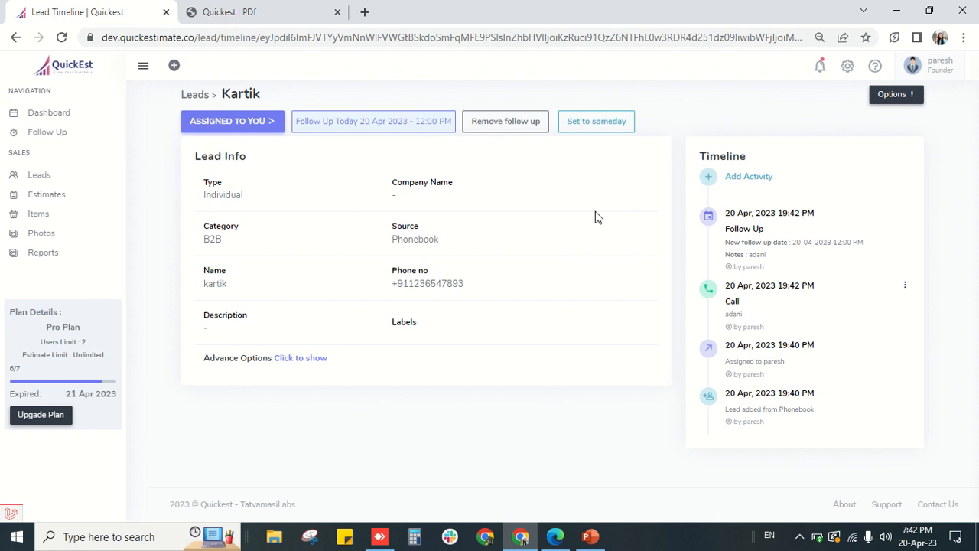
mouse_move(432, 6)
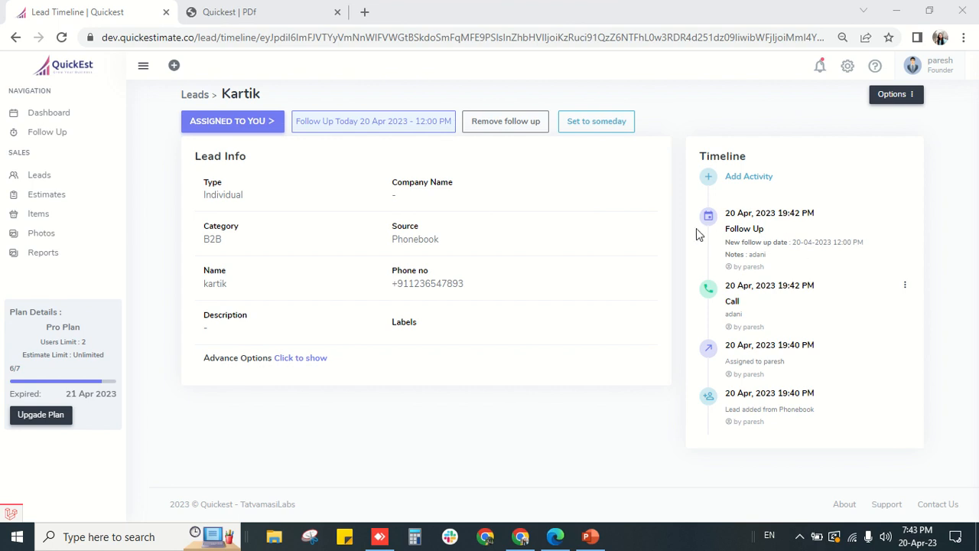
- Log a Message activity with the note t4r on the lead's timeline
click(709, 182)
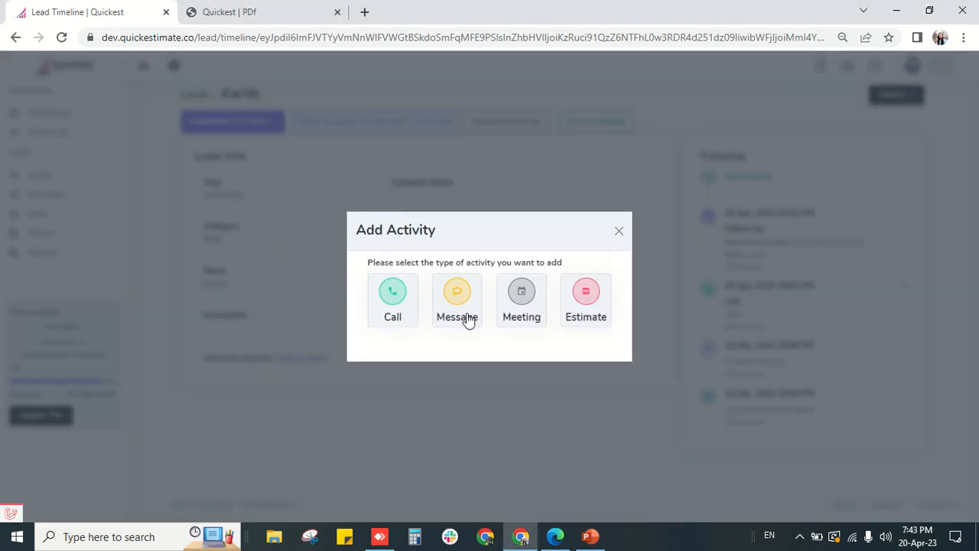
click(453, 303)
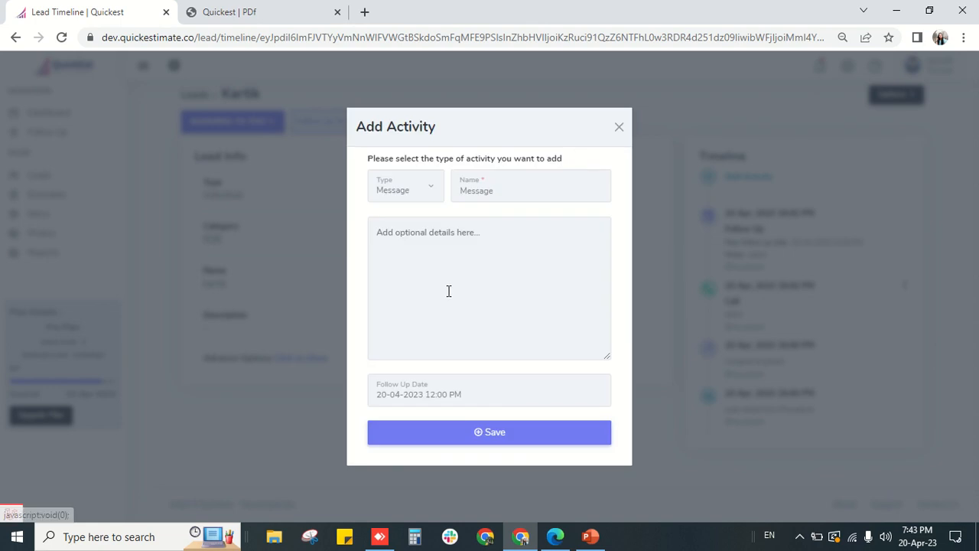
click(443, 280)
text(t4r)
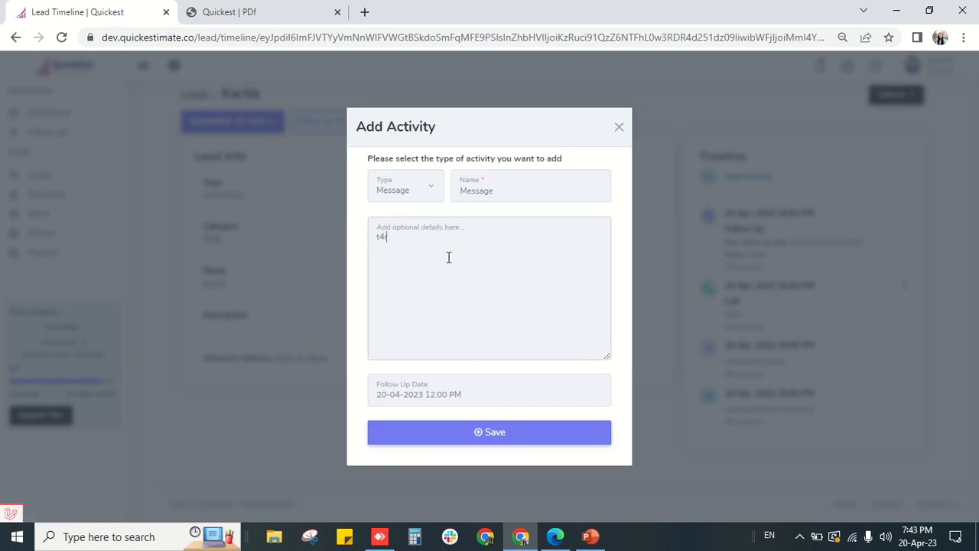
click(505, 439)
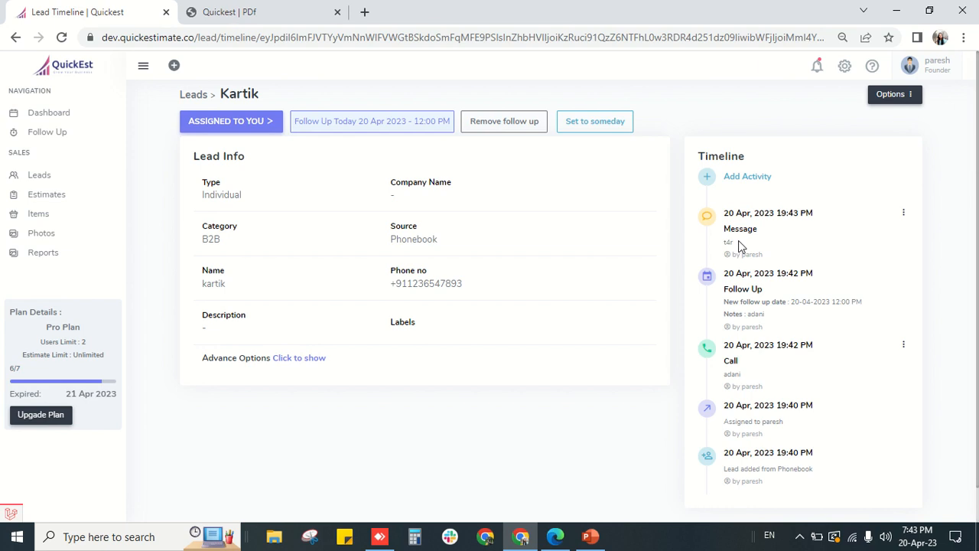
click(709, 179)
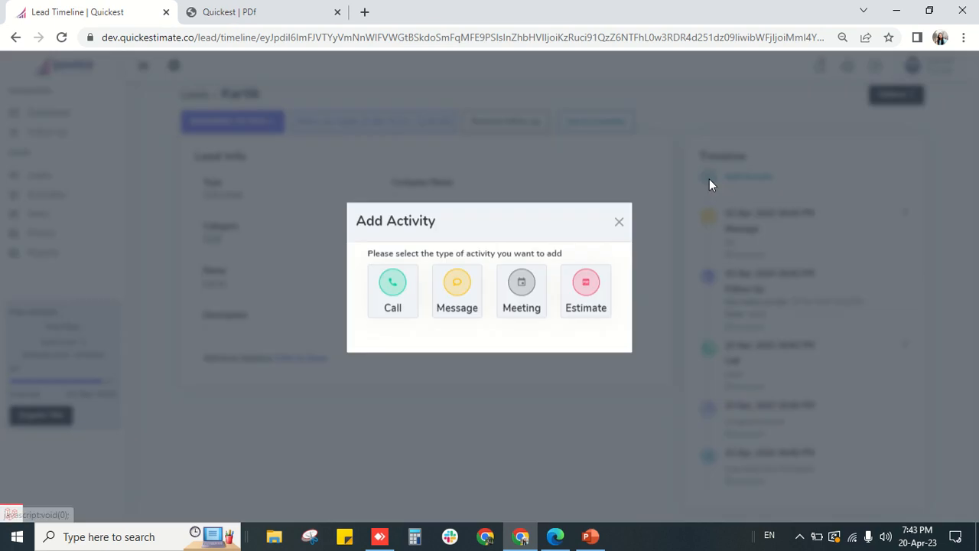
- Save a Meeting activity with the note adani for the lead
click(528, 301)
click(493, 268)
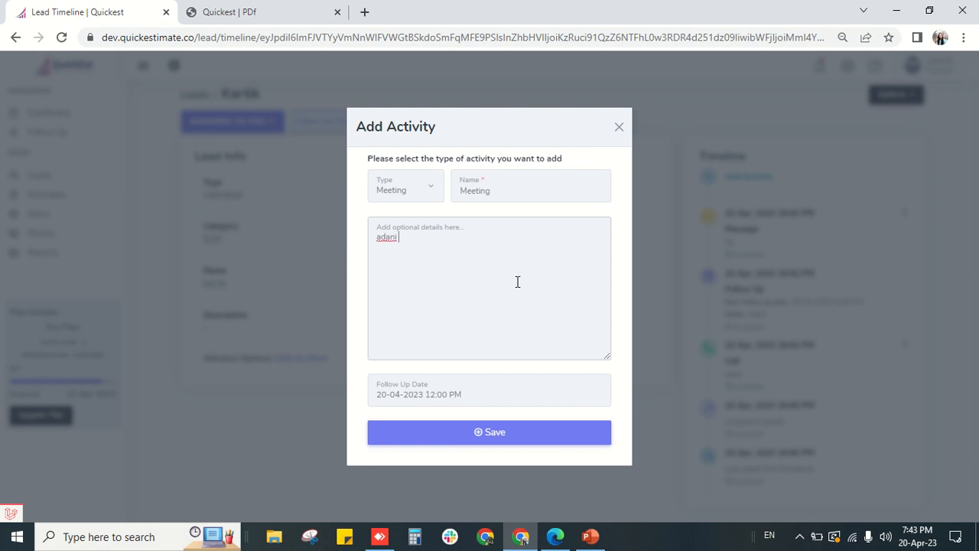
click(518, 433)
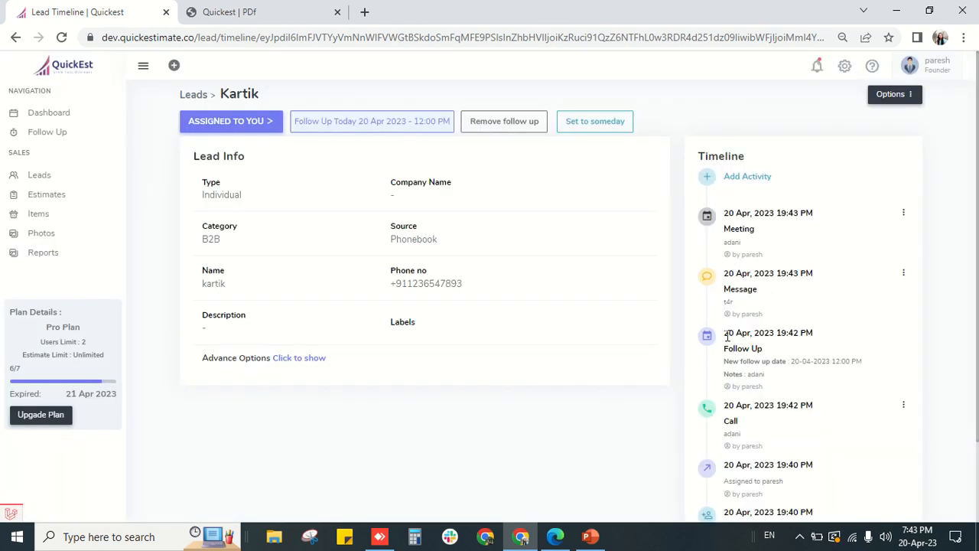
scroll(728, 336, down, 2)
scroll(728, 341, up, 2)
- Create a new estimate from the lead's activity options
click(710, 177)
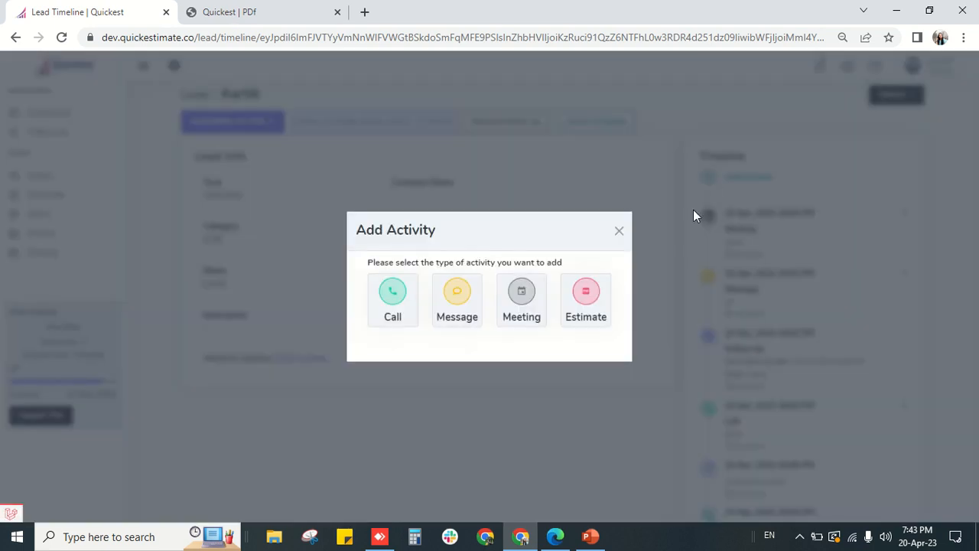
click(598, 298)
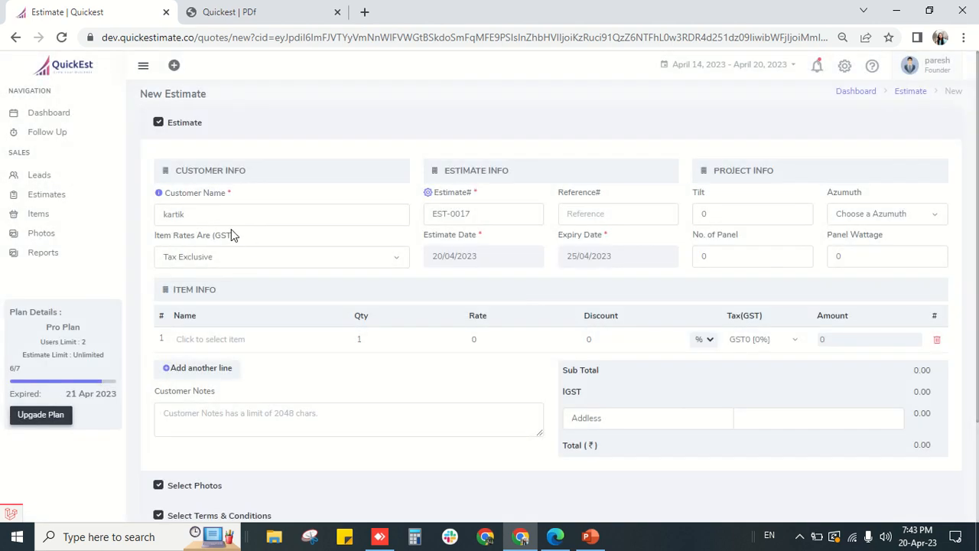
scroll(245, 192, down, 1)
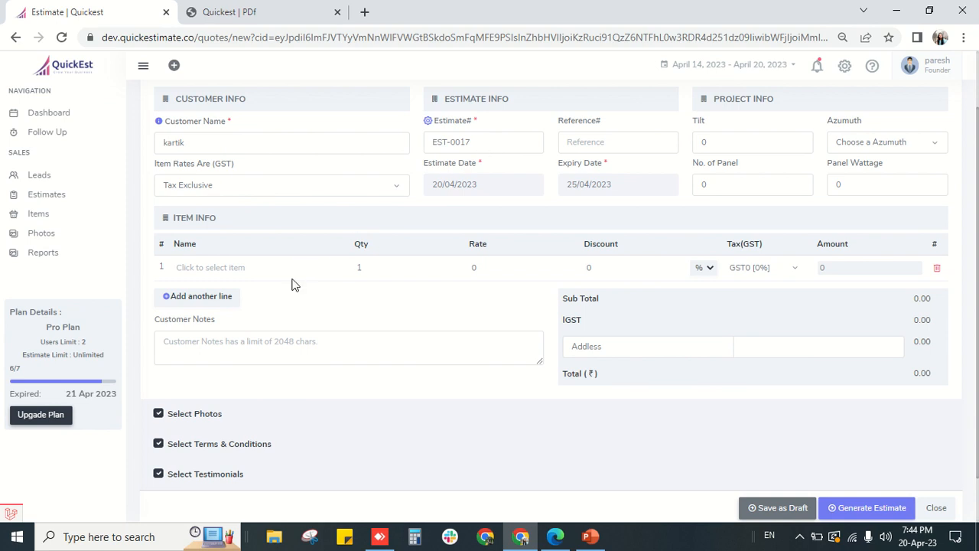
- Add the 3.015 KW on-grid rooftop solar package at 87988.00 and untick Select Photos
click(268, 268)
click(243, 280)
scroll(251, 305, down, 1)
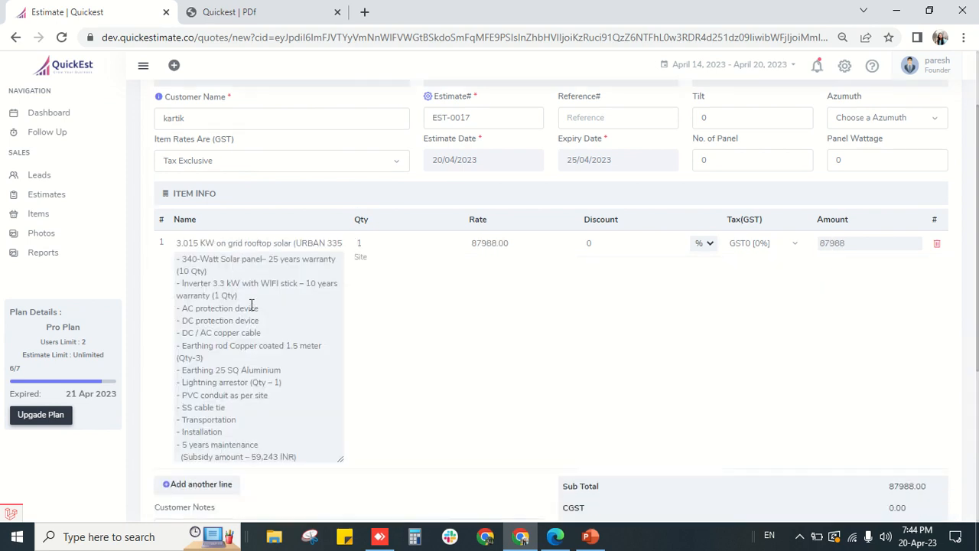
scroll(251, 305, down, 4)
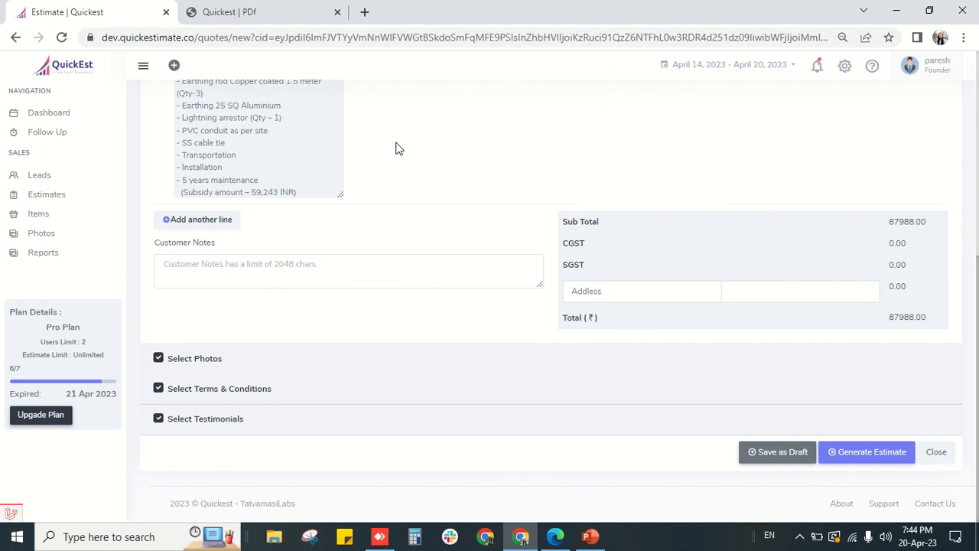
scroll(396, 161, up, 2)
scroll(268, 413, down, 2)
- Generate the estimate and schedule a follow-up noted okg for 20-04-2023 7:43 PM
click(864, 453)
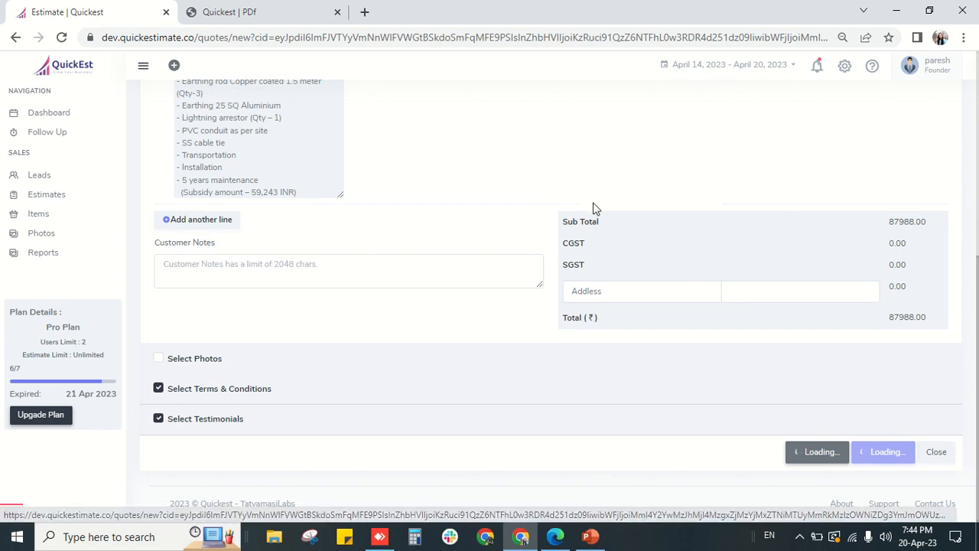
mouse_move(435, 6)
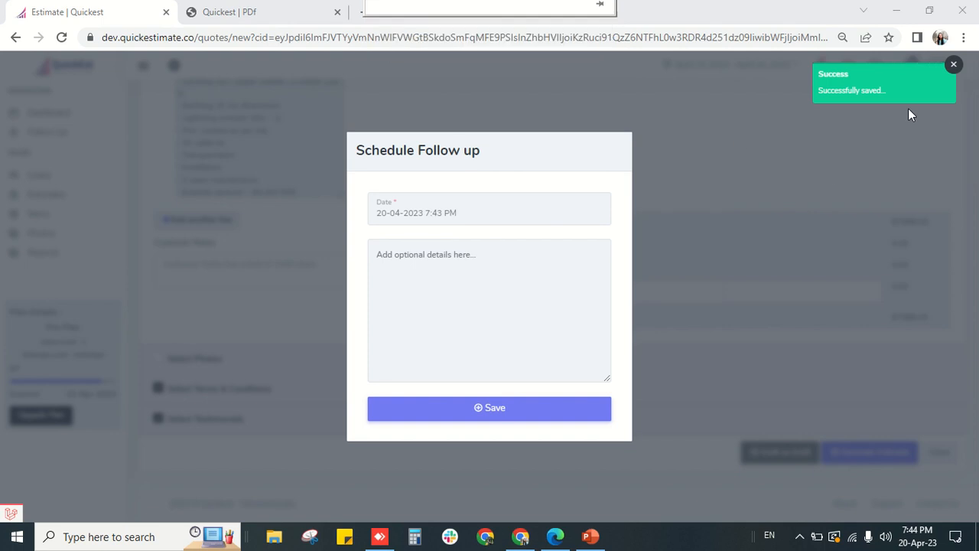
click(426, 284)
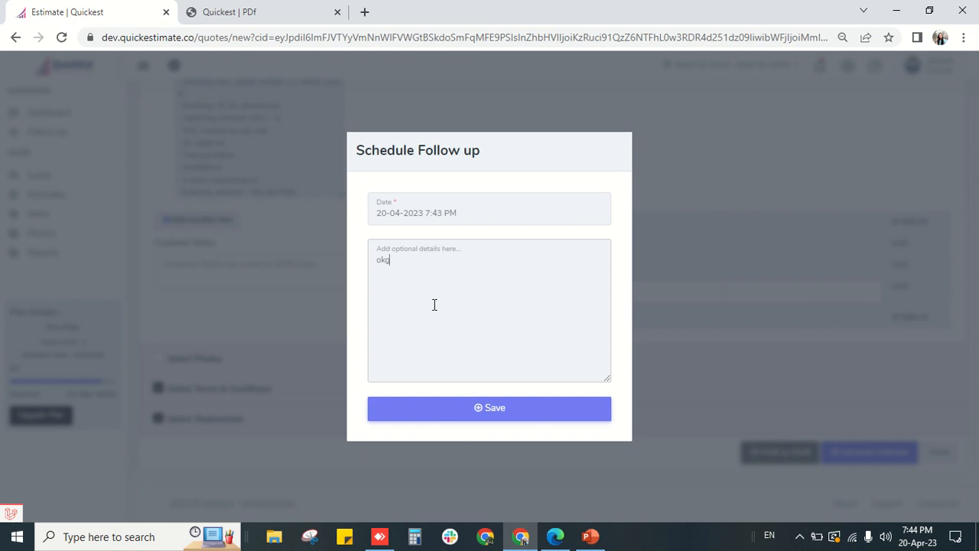
click(500, 412)
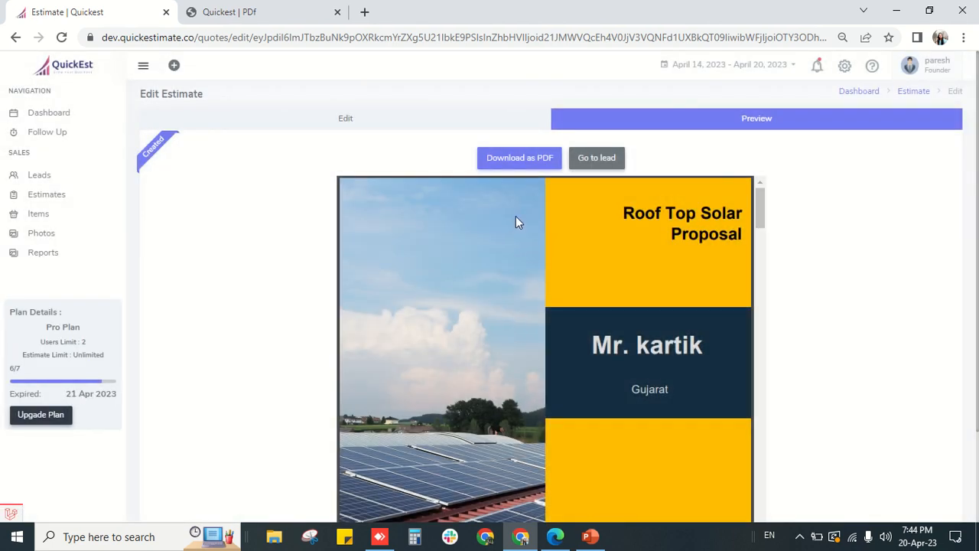
- Review the EST-0017 proposal preview, then return to the lead's timeline
scroll(536, 253, down, 2)
scroll(542, 267, down, 6)
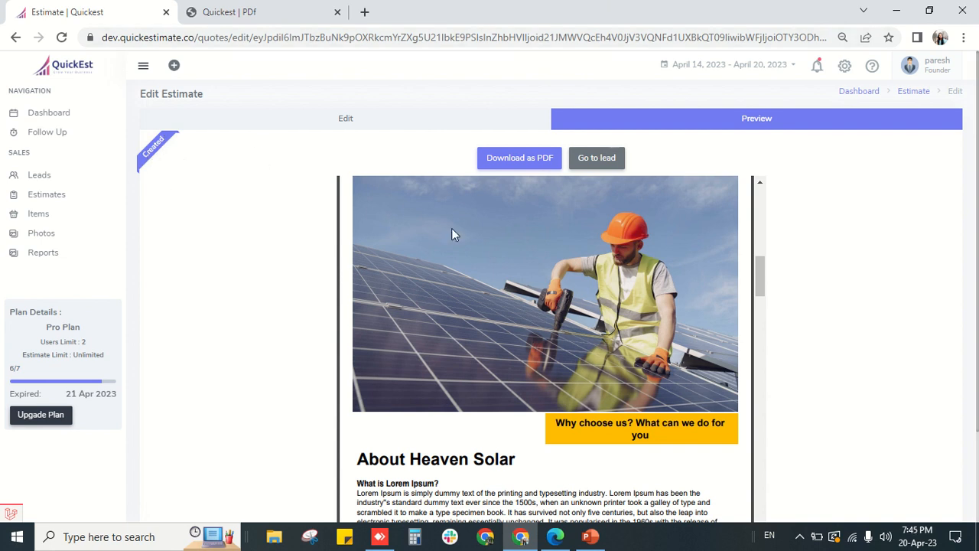
click(600, 164)
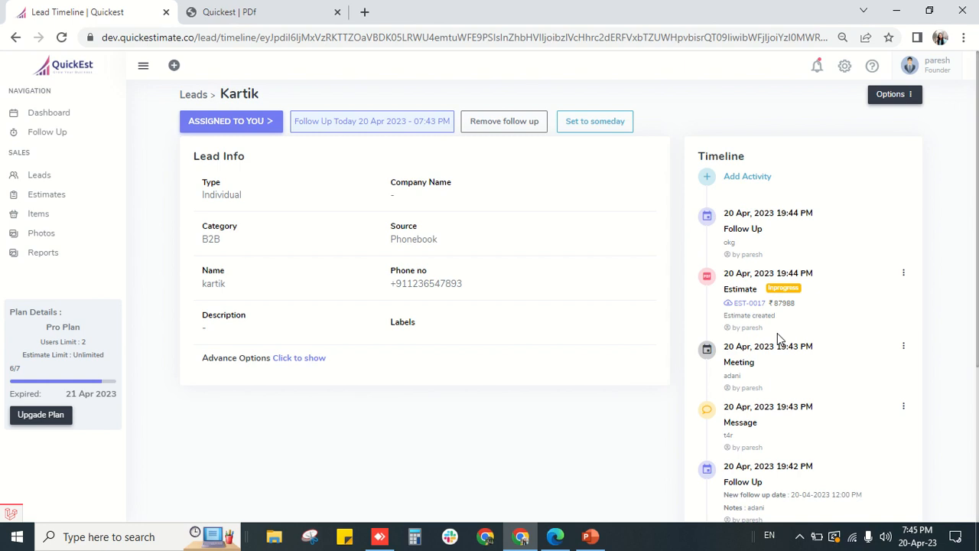
- Reset the browser zoom to normal, then resize the page to 150% and 80%
key(ctrl+0)
scroll(802, 360, down, 2)
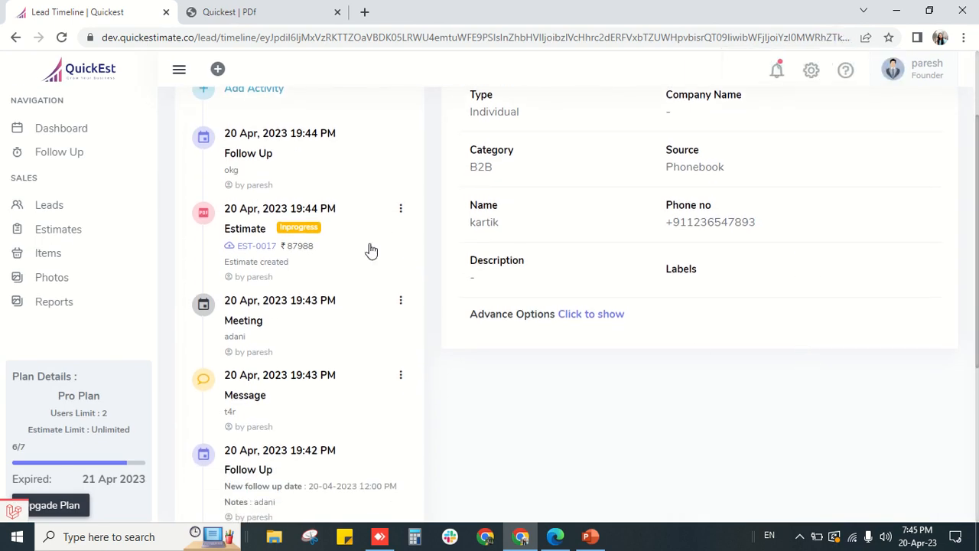
scroll(230, 220, up, 1)
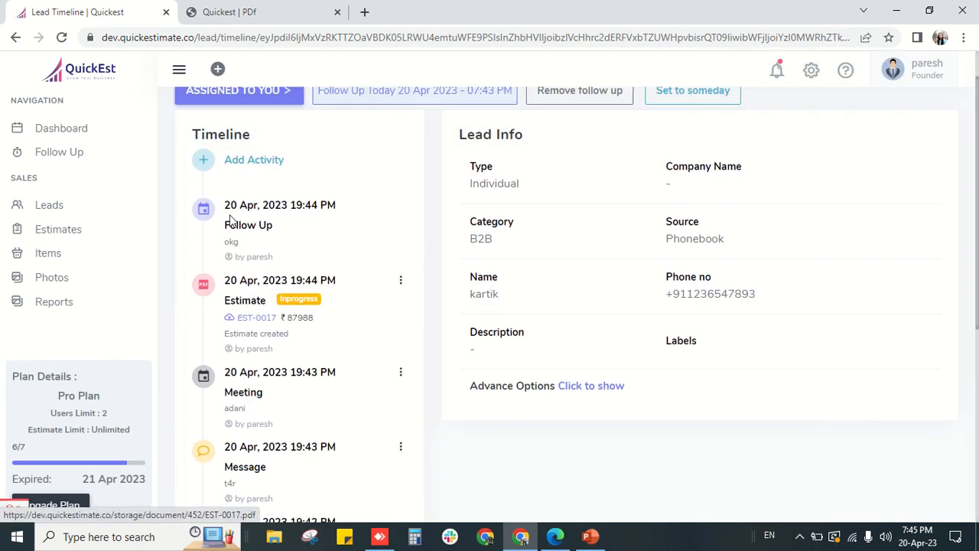
key(ctrl+plus)
key(ctrl+plus)
key(ctrl+plus)
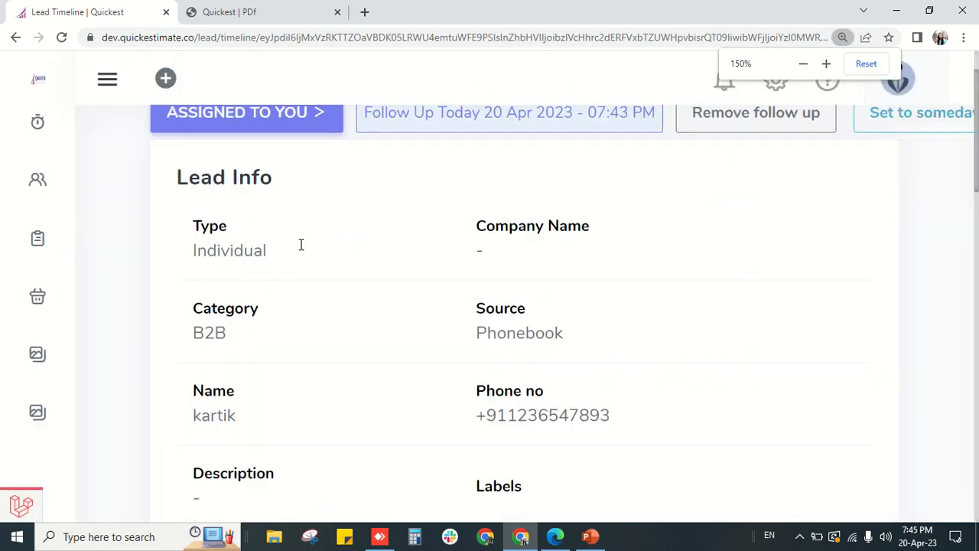
key(ctrl+minus)
key(ctrl+minus)
key(ctrl+minus)
key(ctrl+minus)
key(ctrl+minus)
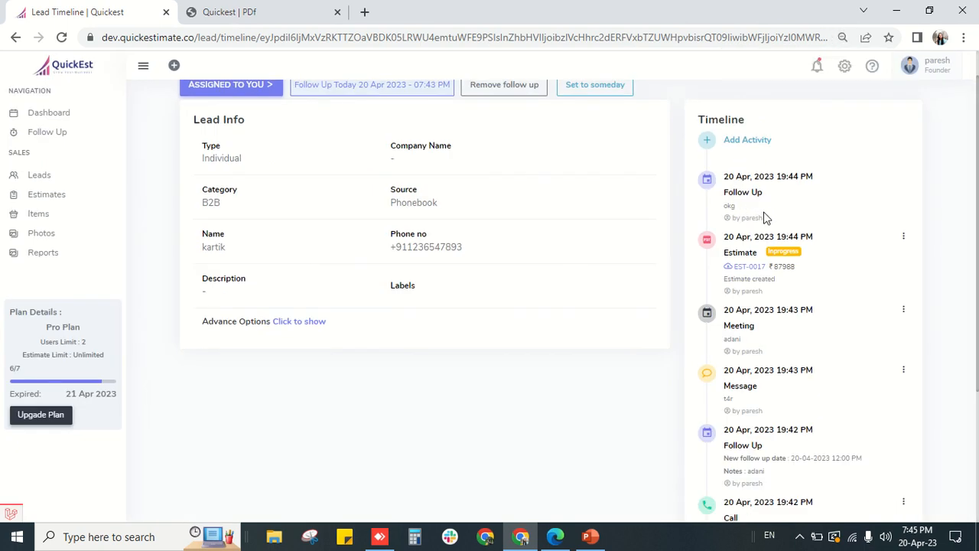
- Log a Call activity with the note 'ghv' on the lead's timeline
click(710, 143)
click(389, 300)
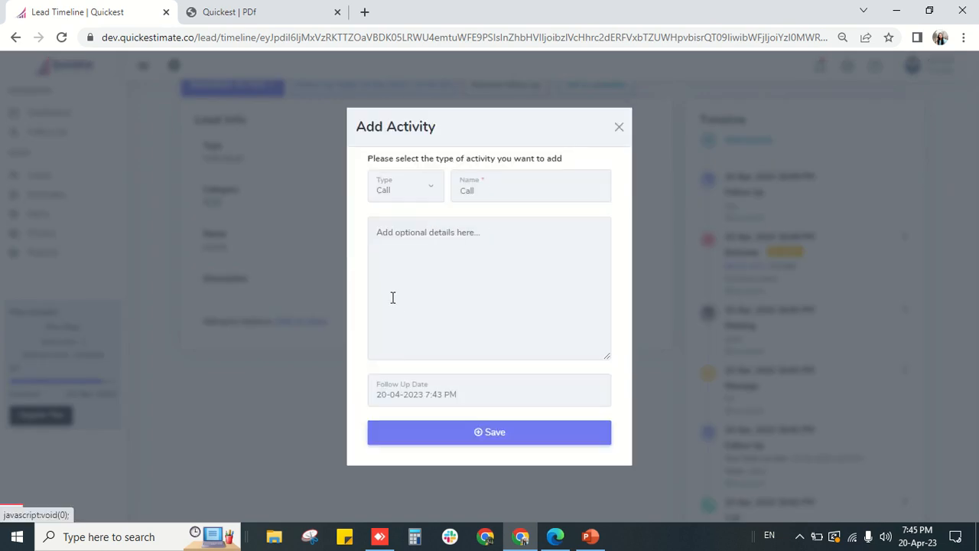
click(457, 267)
text(ghv)
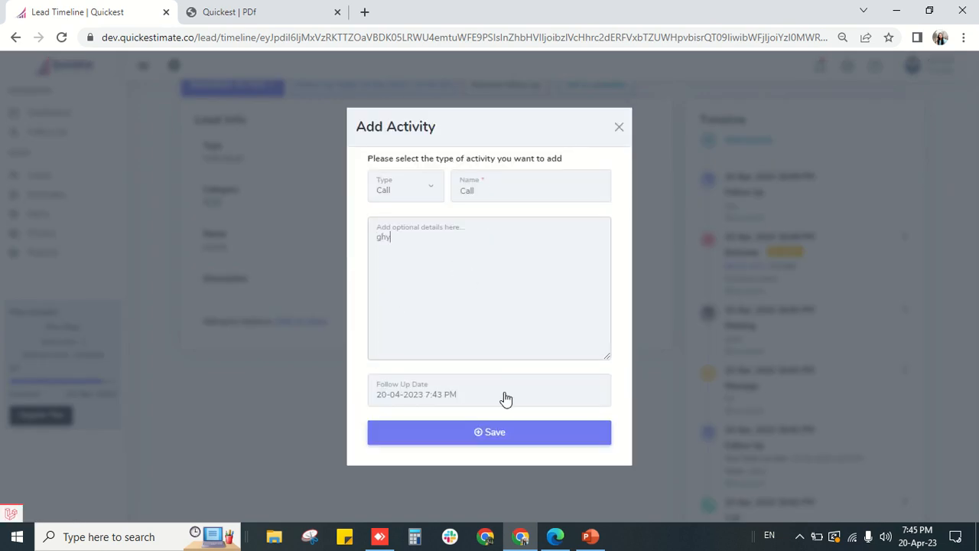
click(510, 435)
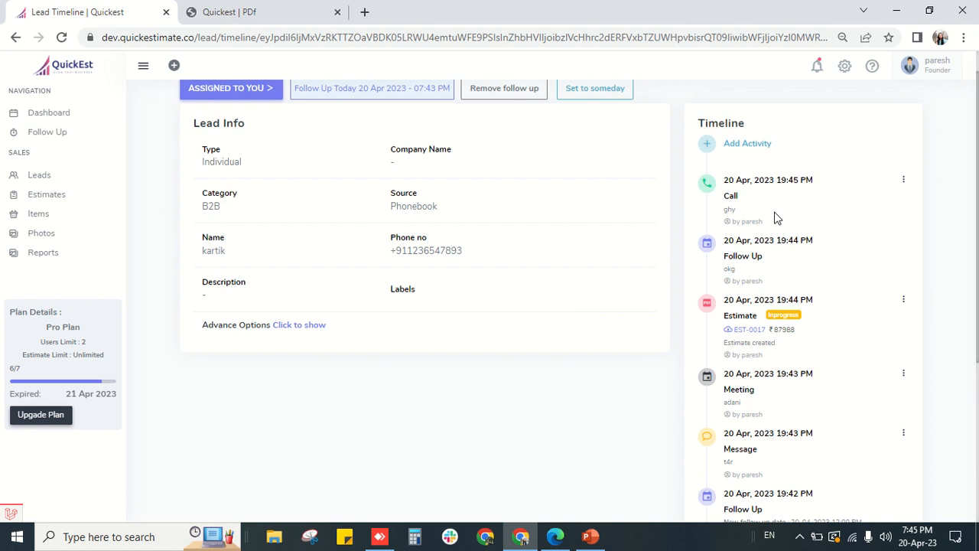
click(905, 302)
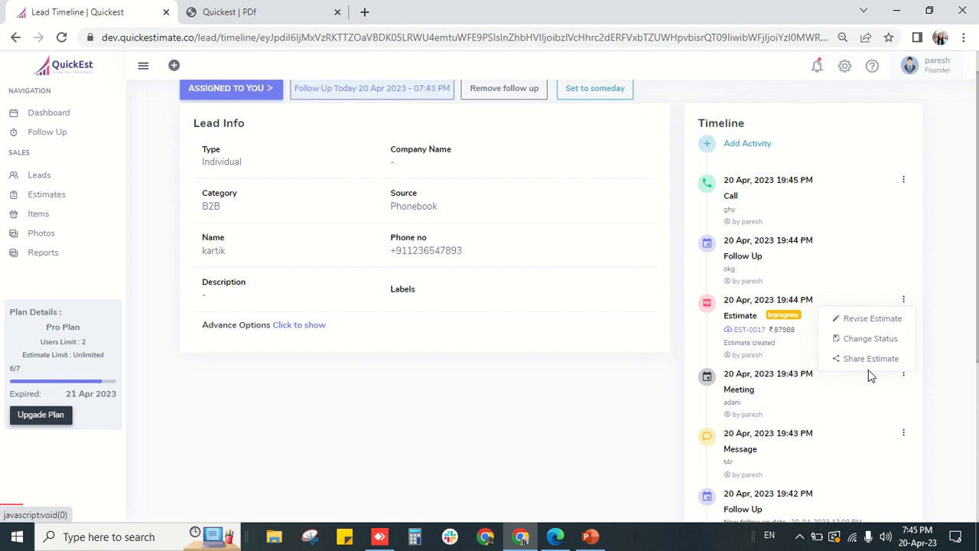
- Revise estimate EST-0017 with a fixed ₹500 discount, bringing it to 87488
click(867, 320)
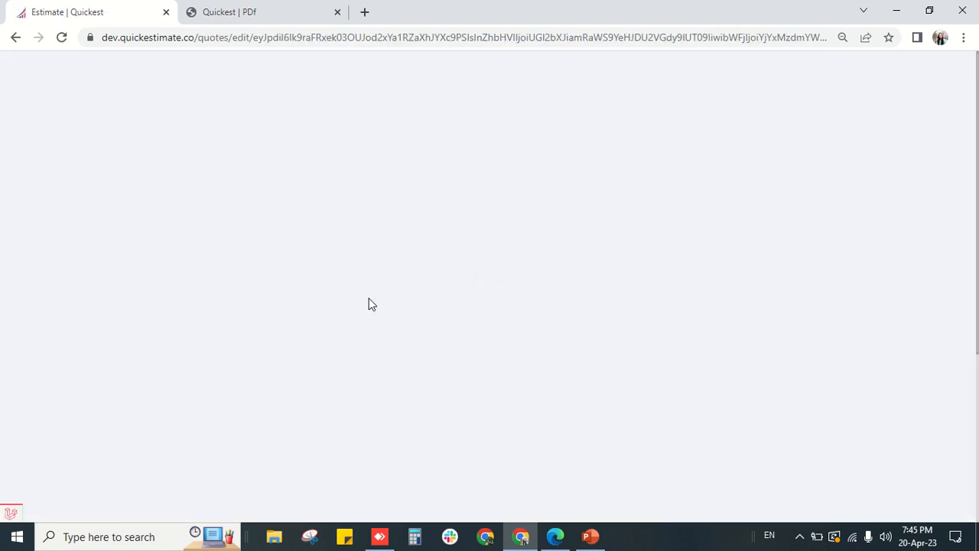
scroll(539, 393, down, 2)
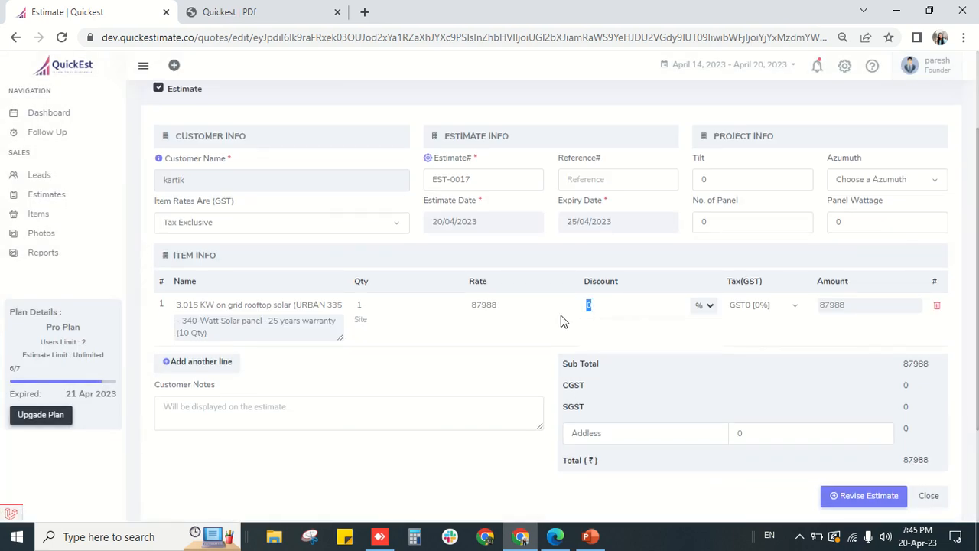
text(500)
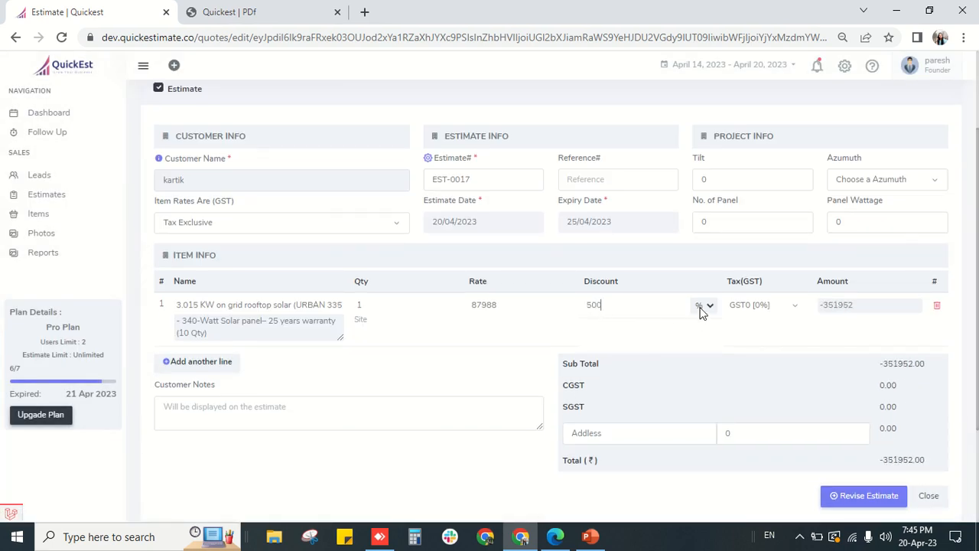
click(704, 305)
click(703, 334)
scroll(844, 411, down, 2)
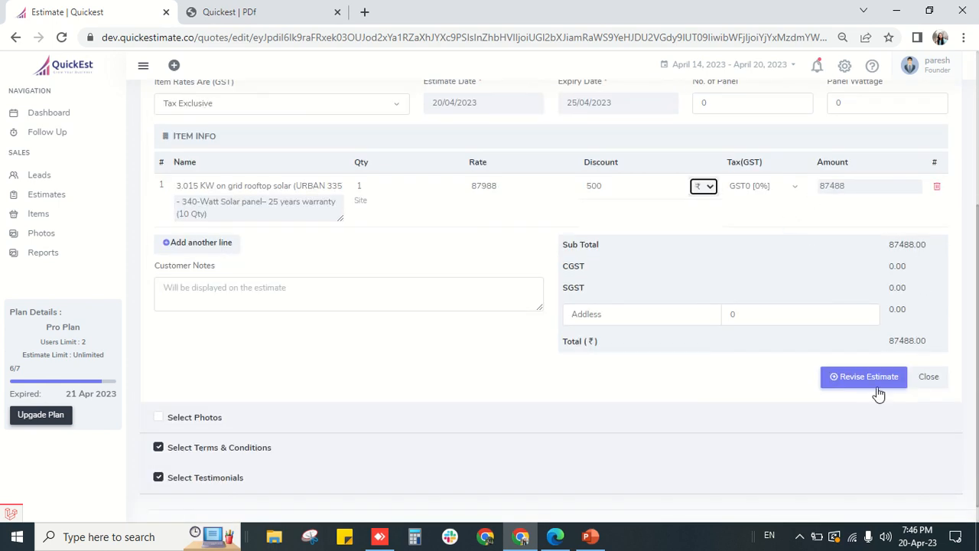
click(877, 378)
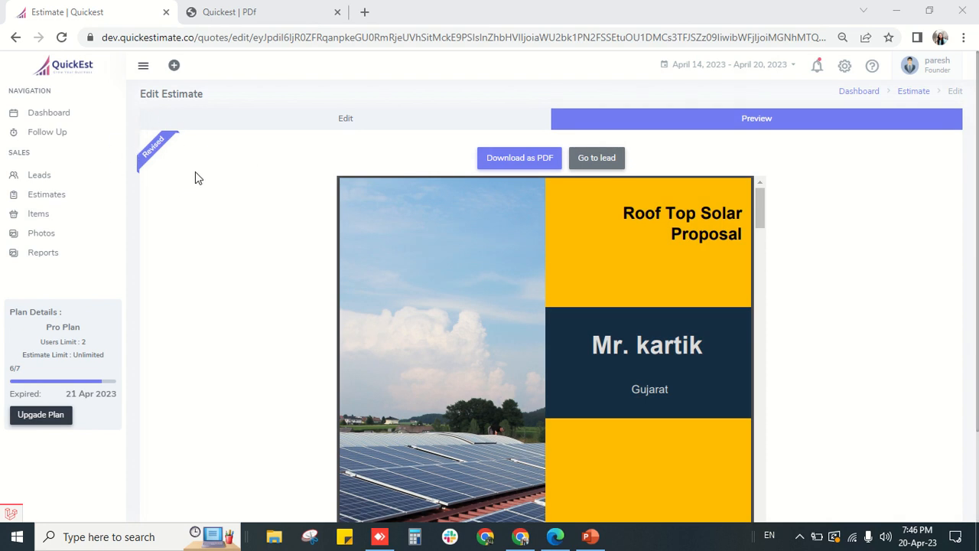
- Review the revised proposal preview, then reopen the estimate for editing
scroll(484, 410, down, 8)
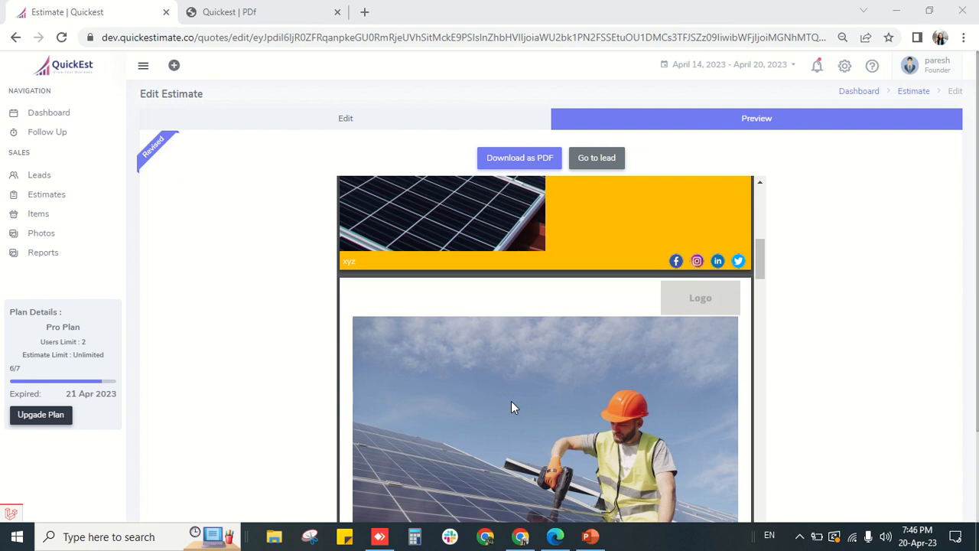
scroll(511, 401, down, 15)
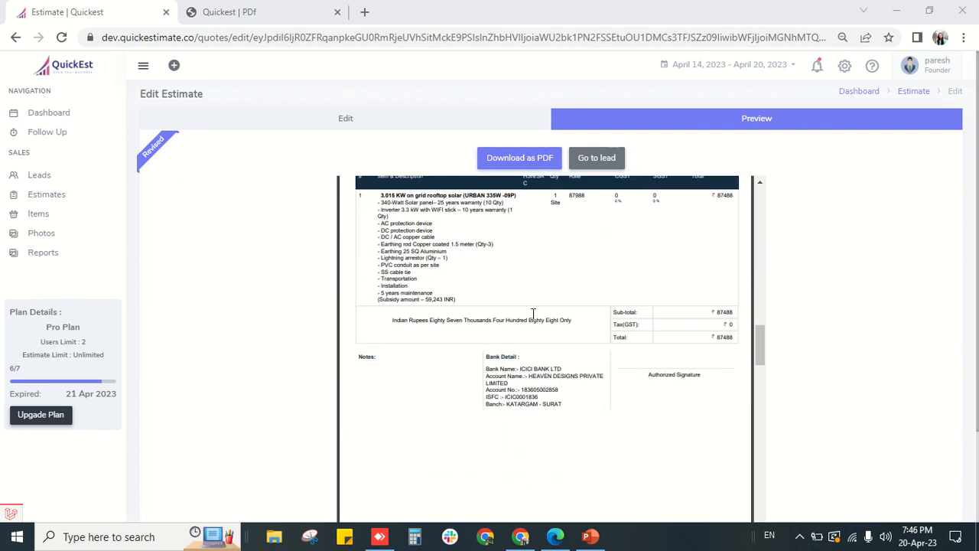
scroll(342, 335, up, 5)
click(348, 121)
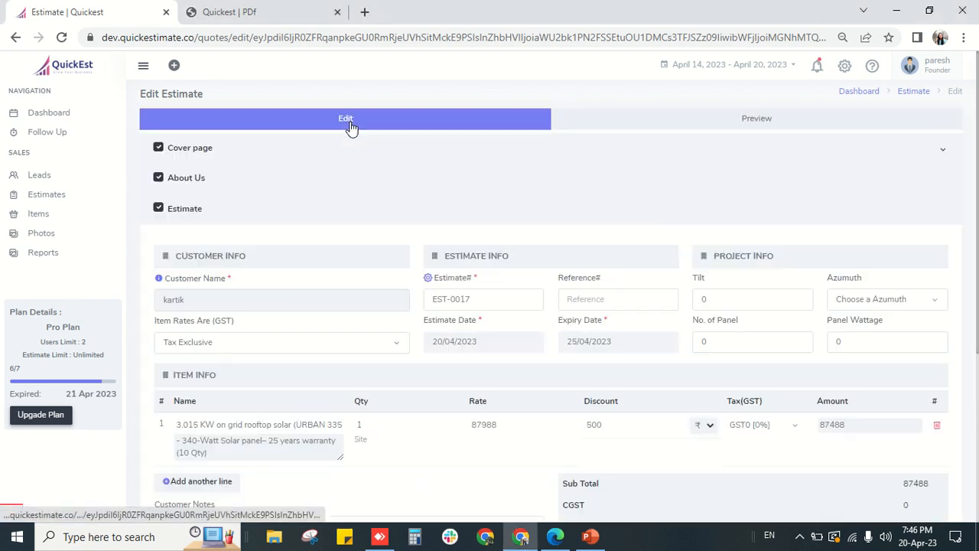
- Add an Installation & Commissioning line and save the estimate as a revision totalling 87489
scroll(376, 185, down, 2)
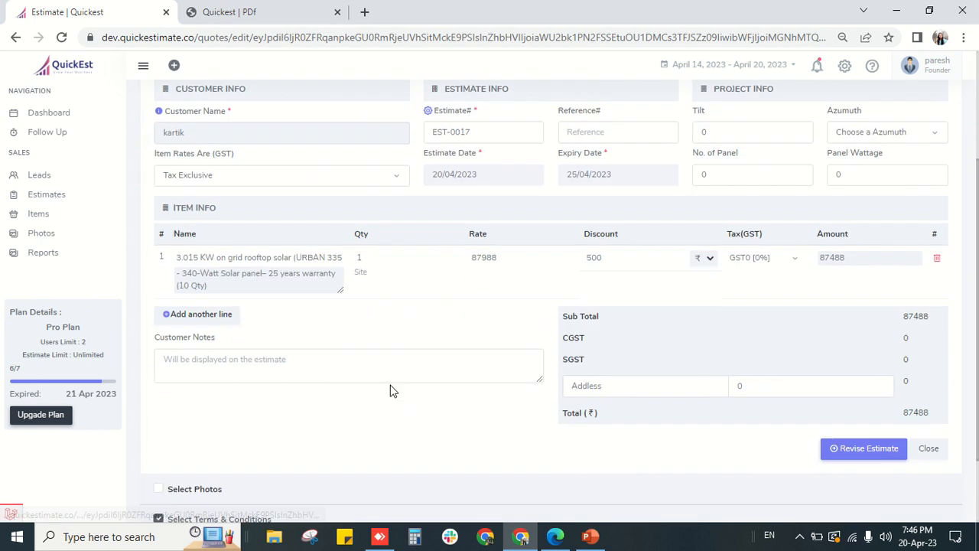
click(204, 315)
scroll(256, 350, down, 2)
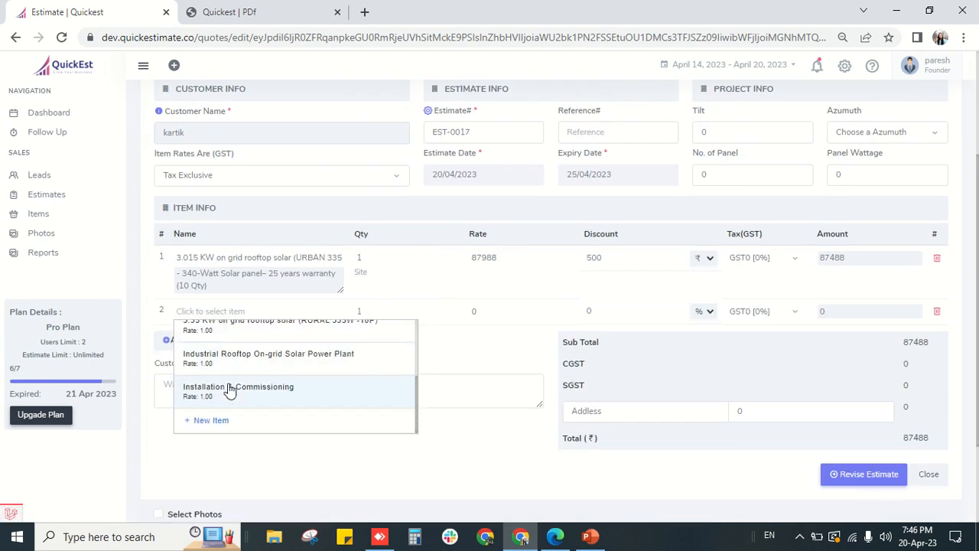
click(260, 389)
scroll(503, 323, down, 4)
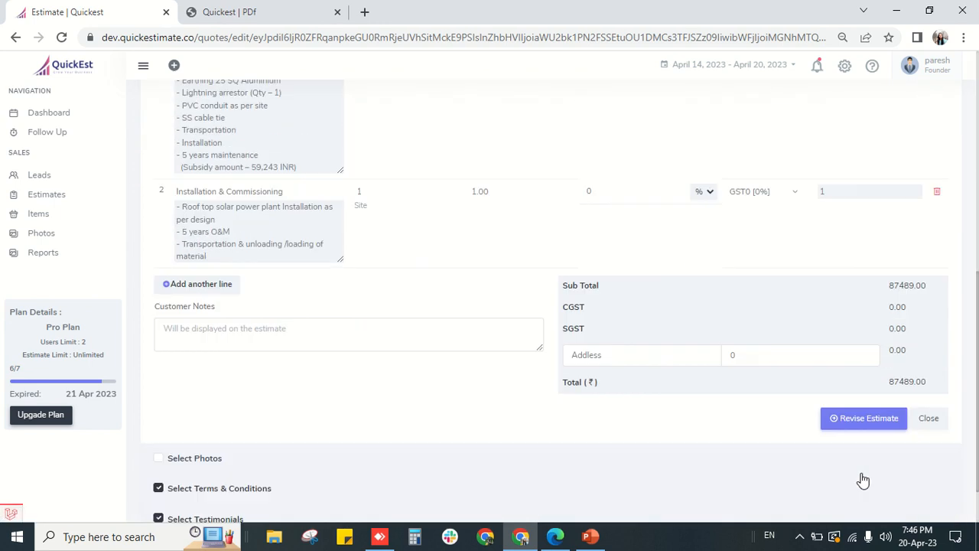
click(856, 387)
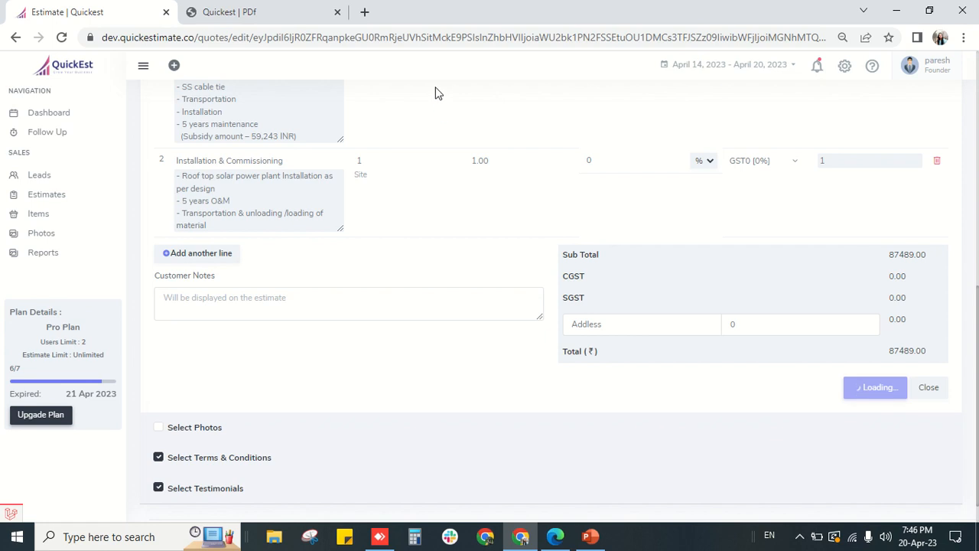
mouse_move(411, 48)
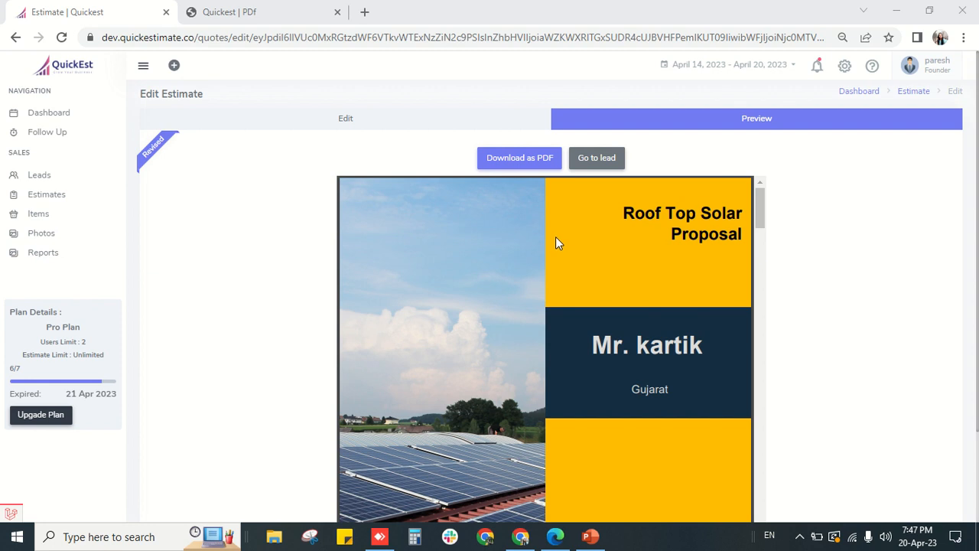
- Review the revised proposal preview and go back to the lead's timeline
scroll(556, 243, down, 2)
scroll(558, 268, down, 10)
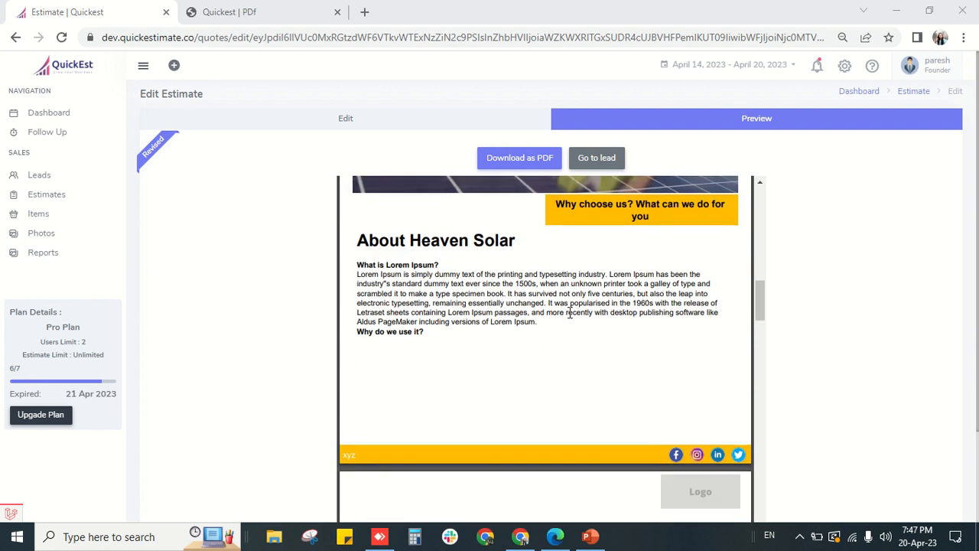
scroll(563, 298, down, 2)
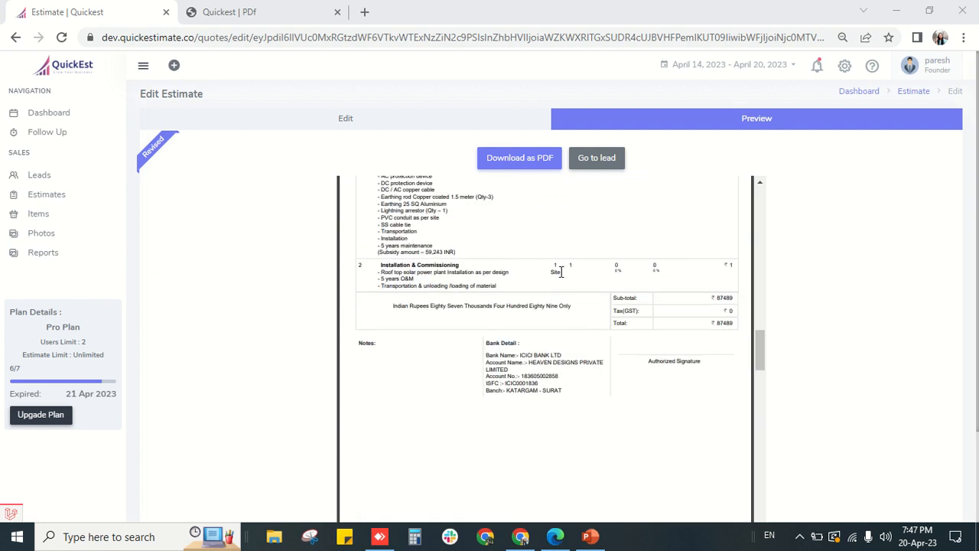
scroll(515, 300, down, 5)
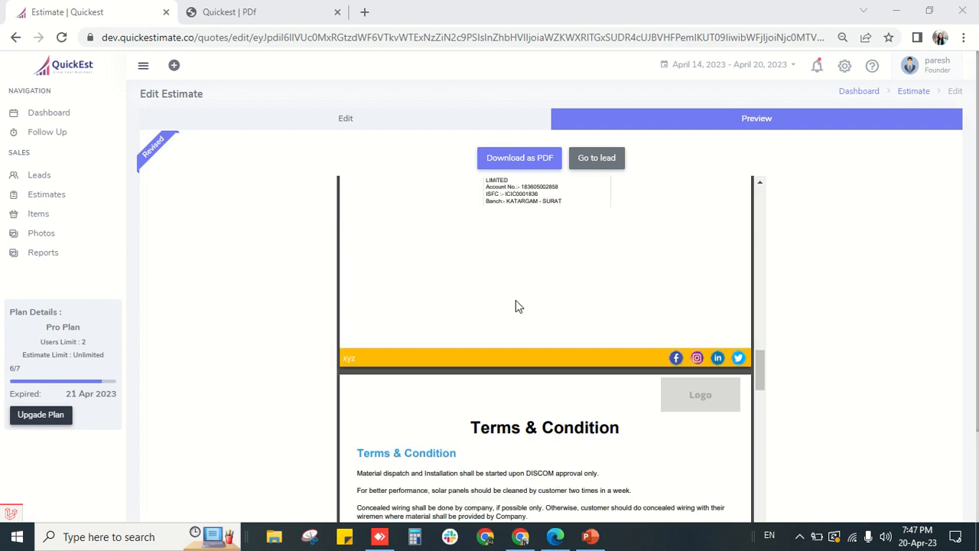
scroll(516, 300, up, 2)
click(605, 166)
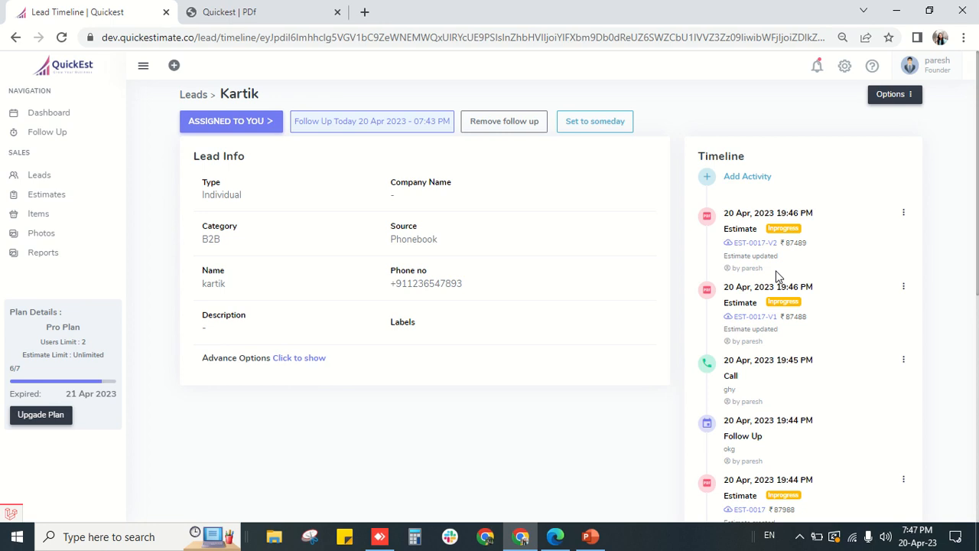
- Enlarge the page and download the original EST-0017 PDF from the timeline
scroll(776, 275, down, 1)
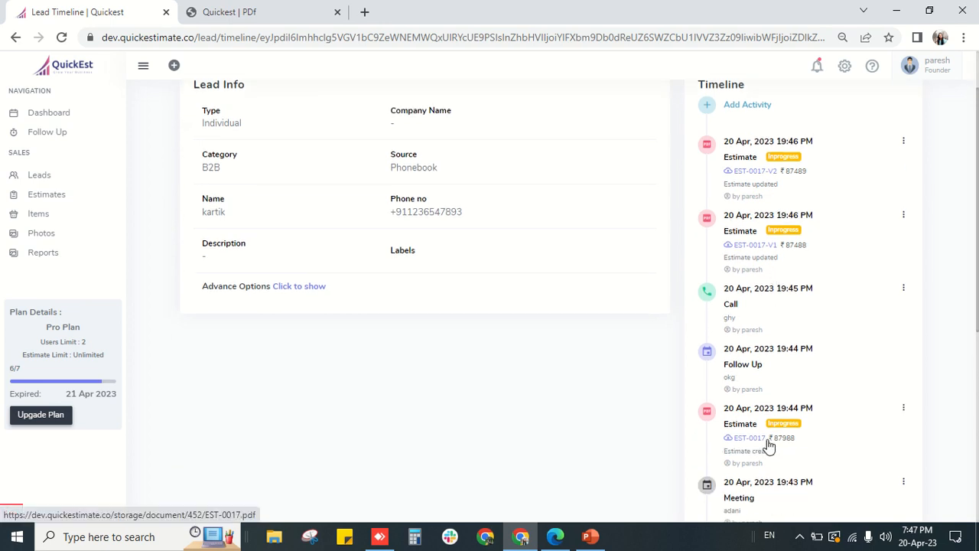
key(ctrl+plus)
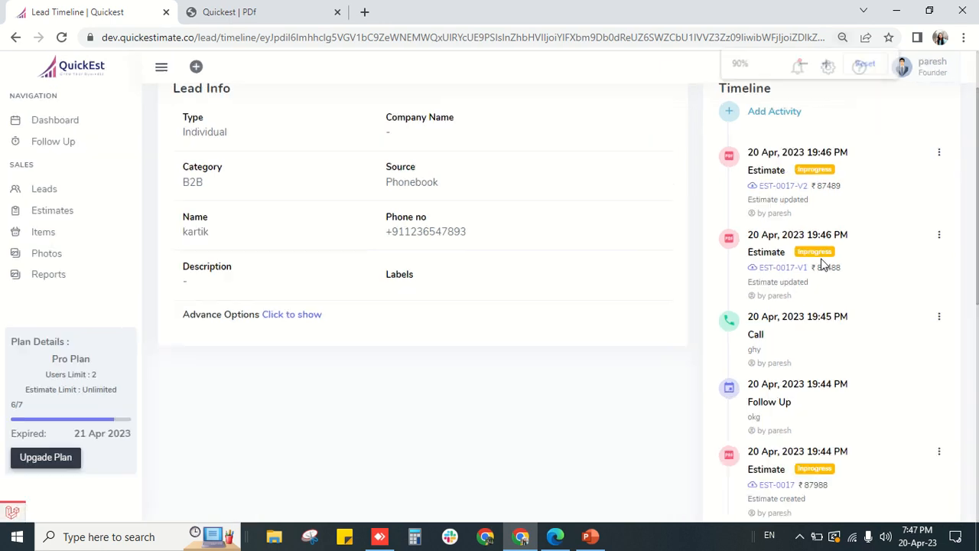
scroll(807, 272, up, 1)
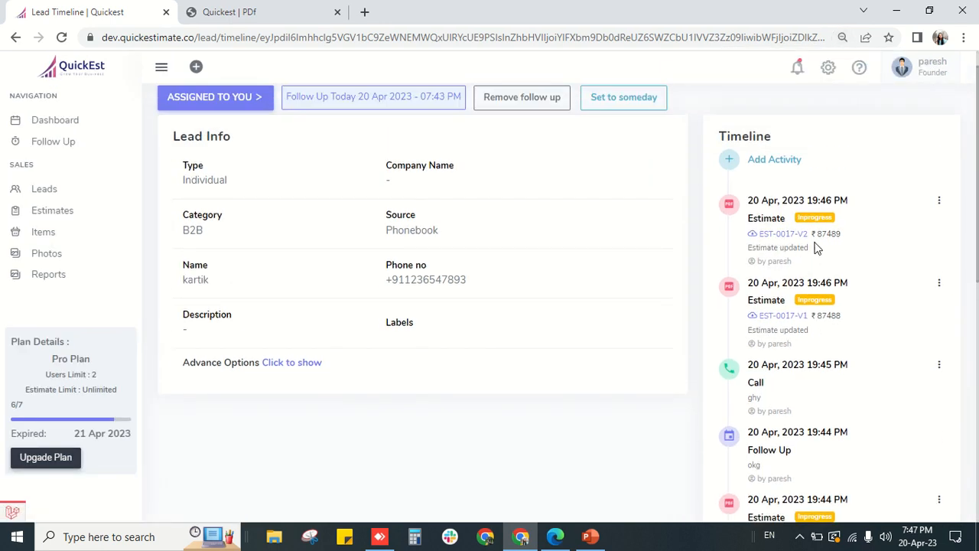
scroll(769, 280, down, 1)
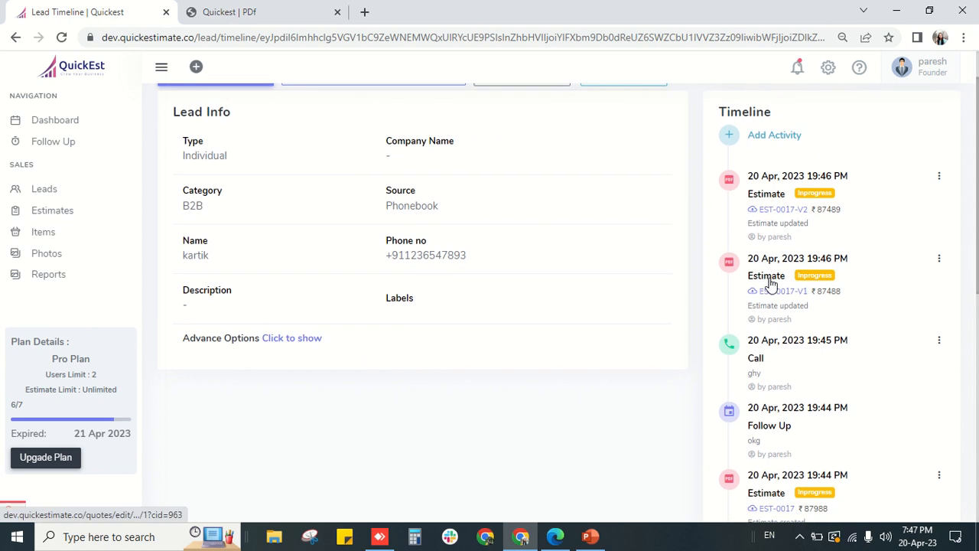
scroll(796, 284, up, 1)
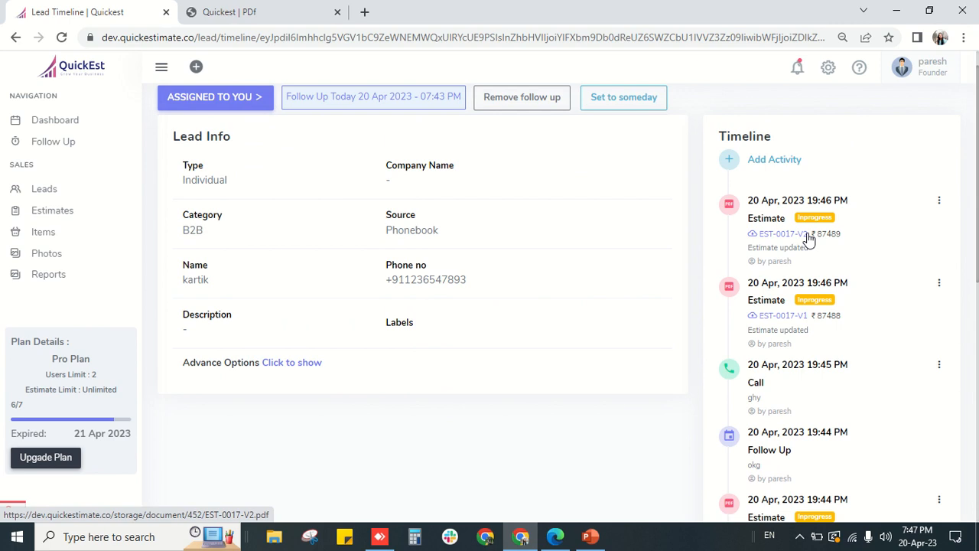
scroll(788, 338, down, 2)
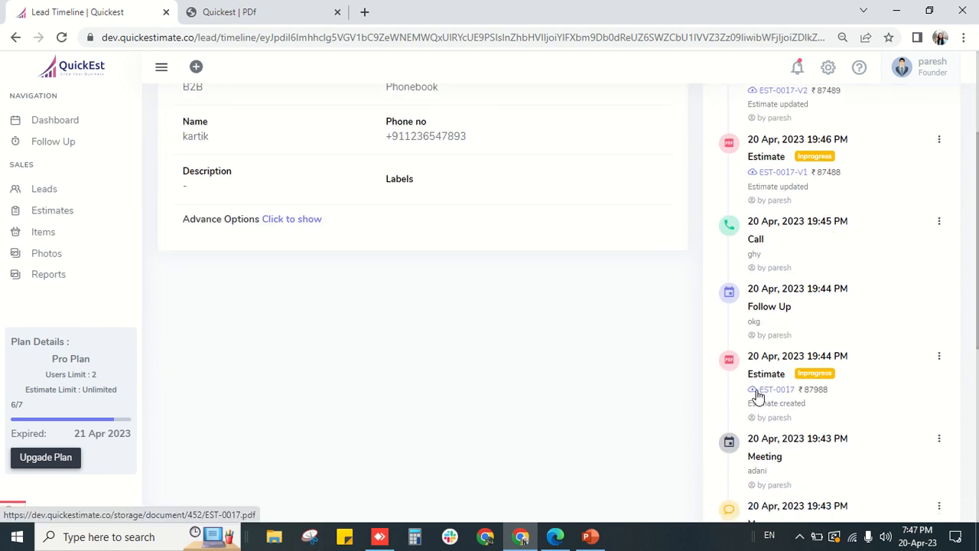
click(759, 392)
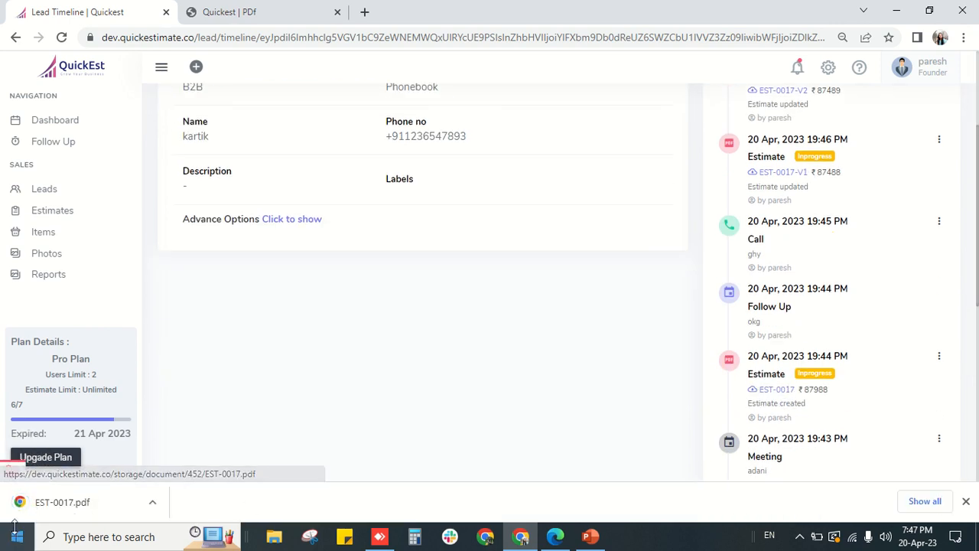
scroll(642, 321, up, 2)
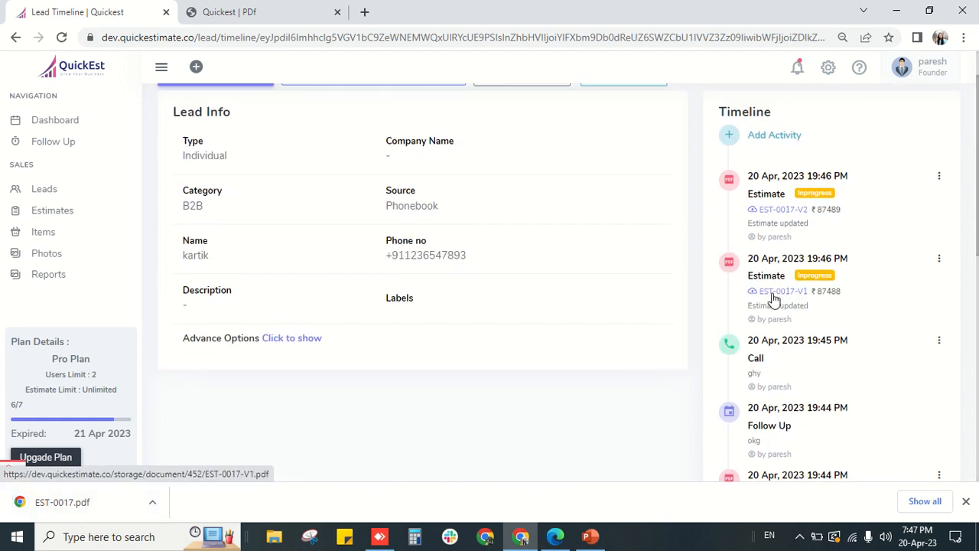
scroll(774, 299, up, 1)
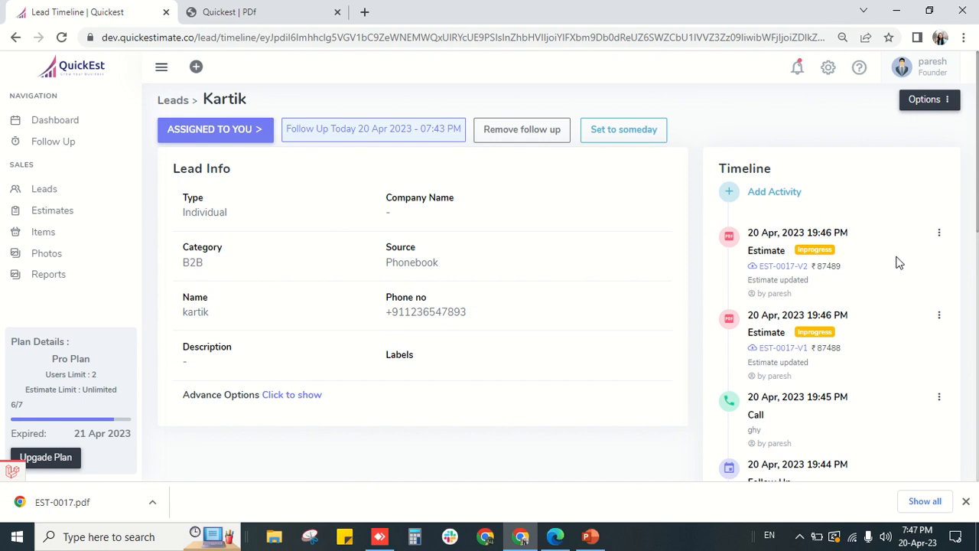
- Change estimate EST-0017-V2's status to Accept with the note 'final'
click(940, 236)
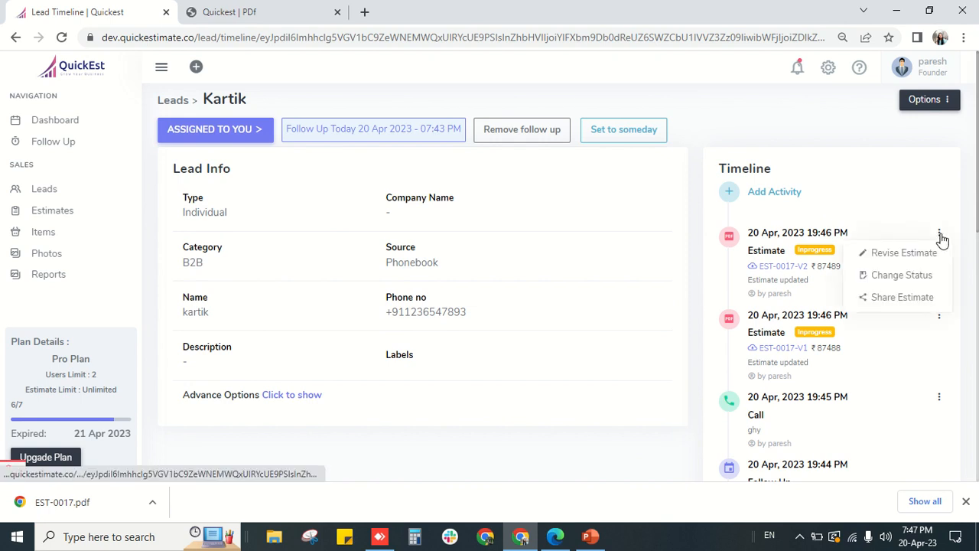
click(918, 280)
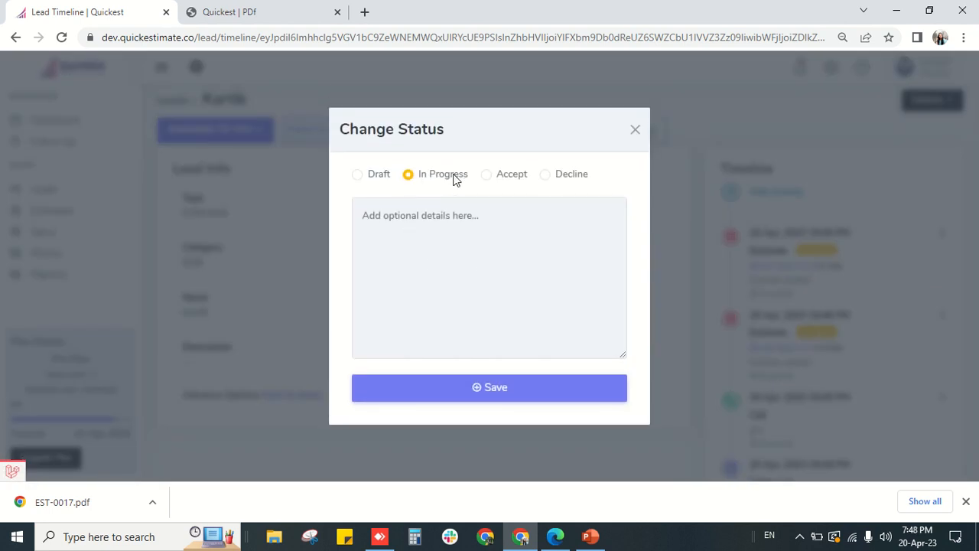
click(488, 175)
click(469, 239)
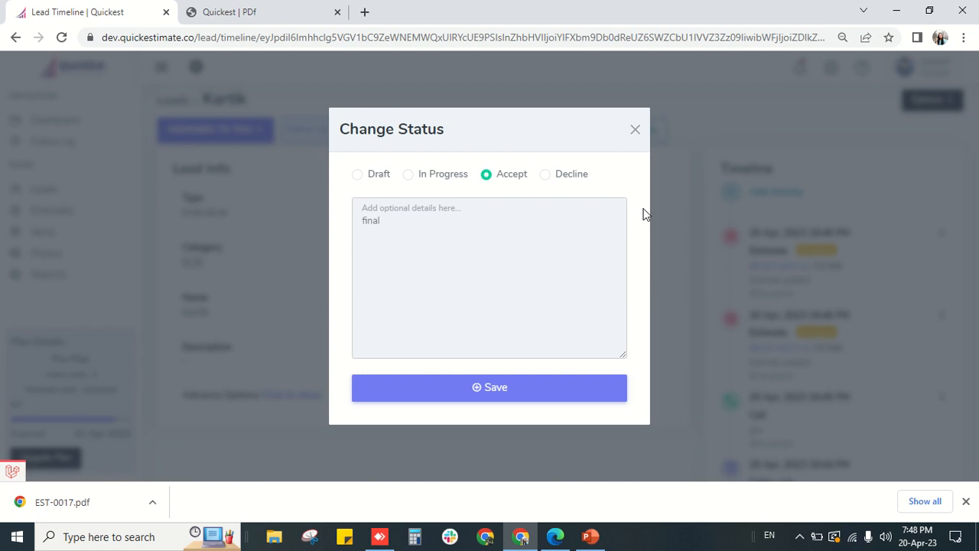
click(524, 395)
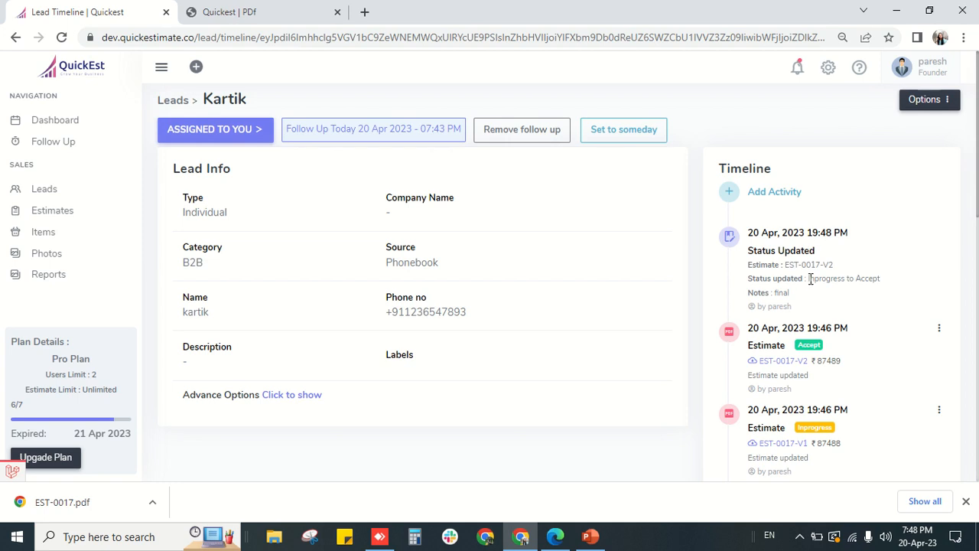
- Highlight the Inprogress to Accept change and the 'final' note in the timeline
drag(811, 278, 900, 280)
click(900, 280)
drag(766, 292, 790, 293)
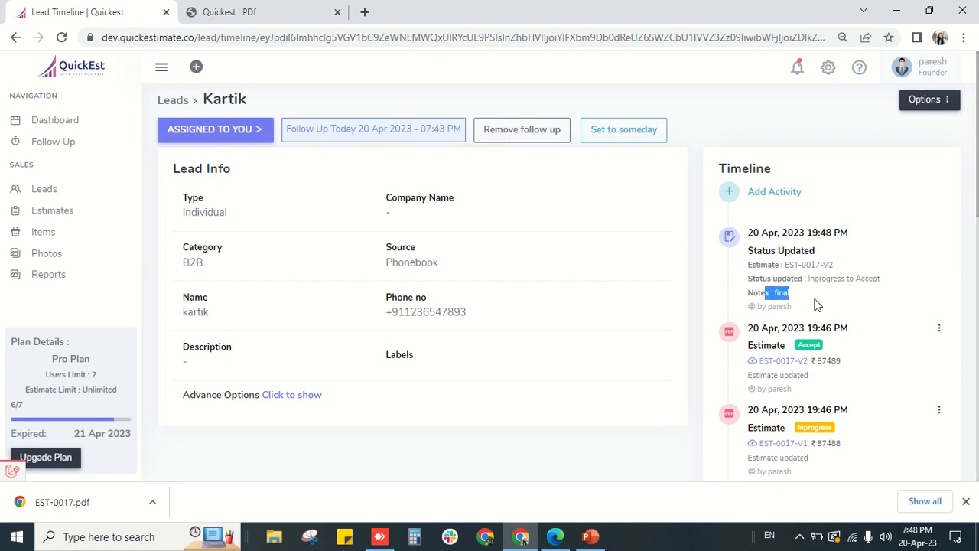
click(779, 312)
- Generate a new estimate with the 3.35 KW on-grid rooftop solar item, excluding photos
click(731, 193)
click(608, 275)
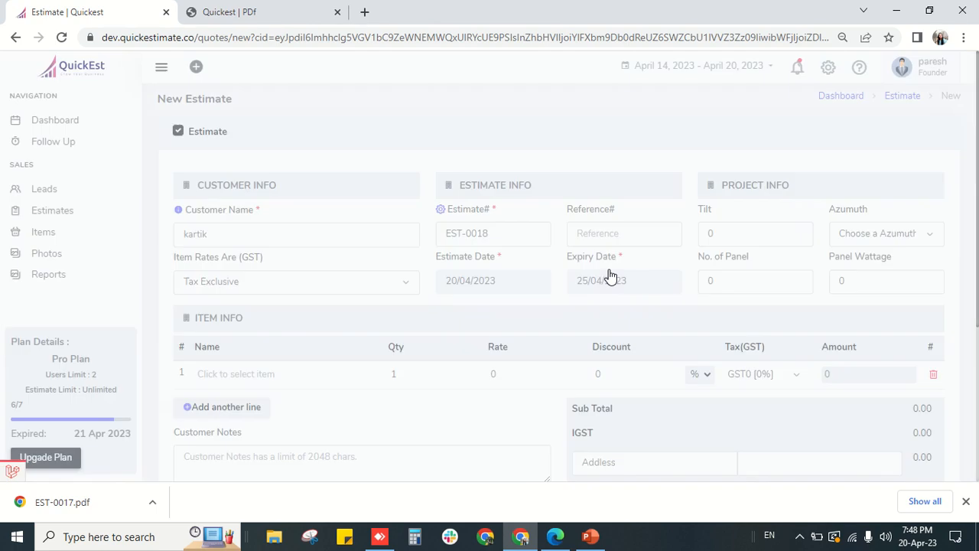
drag(488, 233, 466, 234)
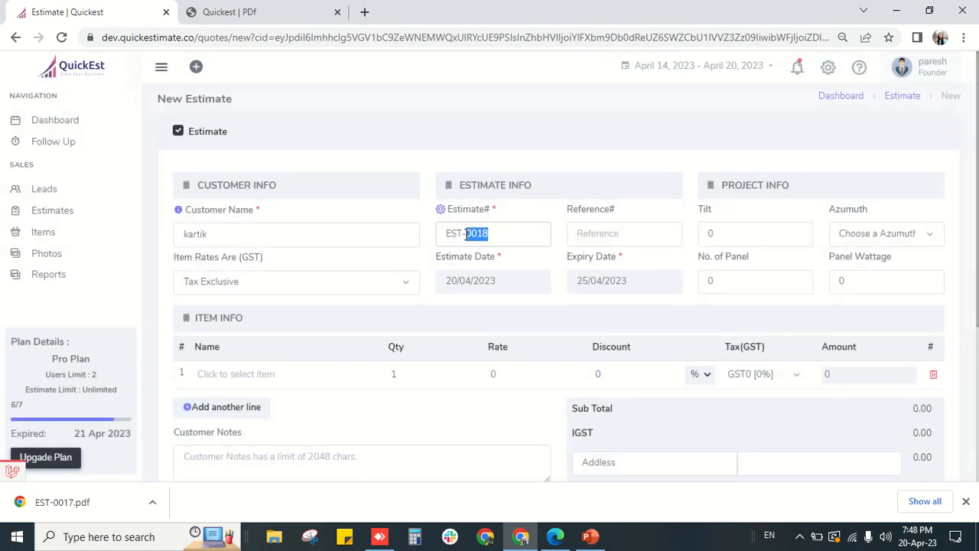
scroll(459, 378, down, 3)
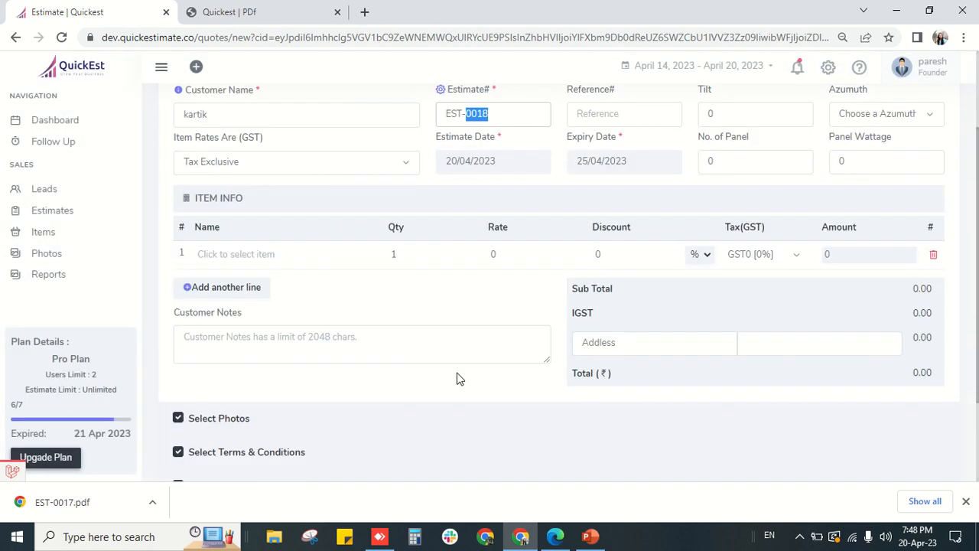
click(299, 159)
click(288, 233)
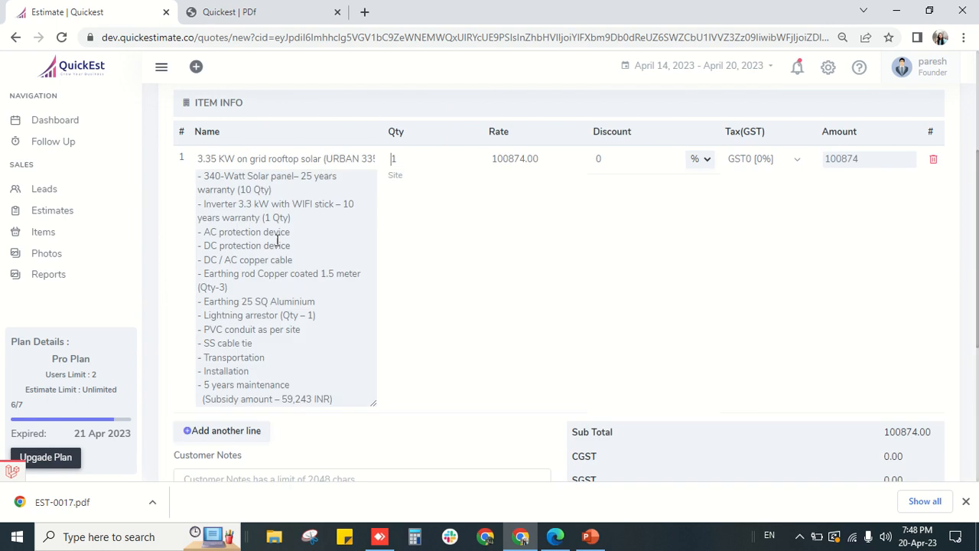
scroll(489, 313, down, 4)
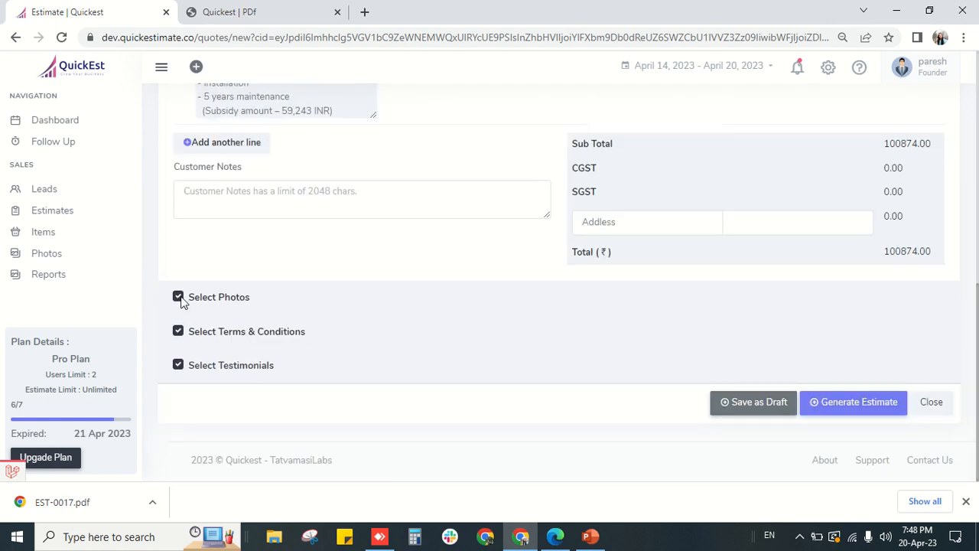
click(179, 296)
click(841, 403)
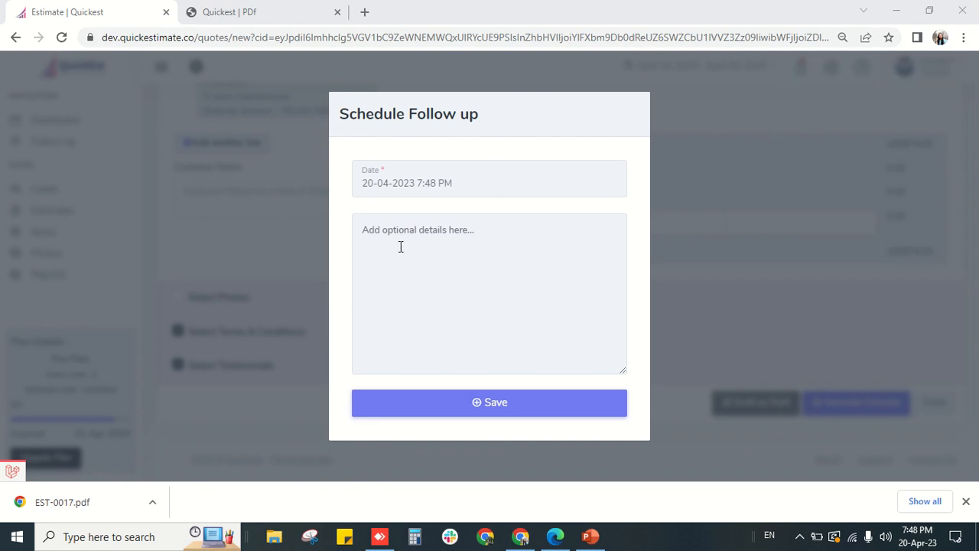
- Save the scheduled follow-up with the note 'oi'
click(475, 246)
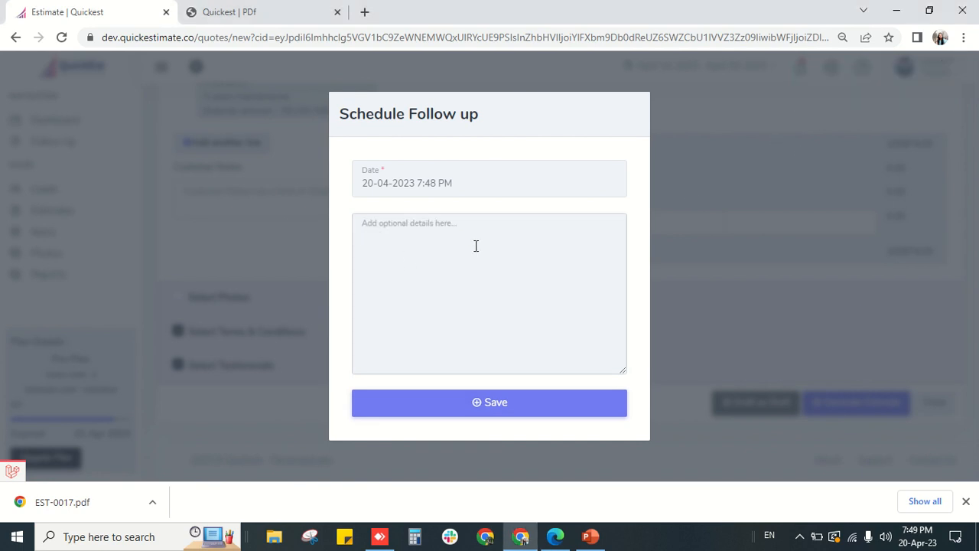
text(oi)
click(477, 404)
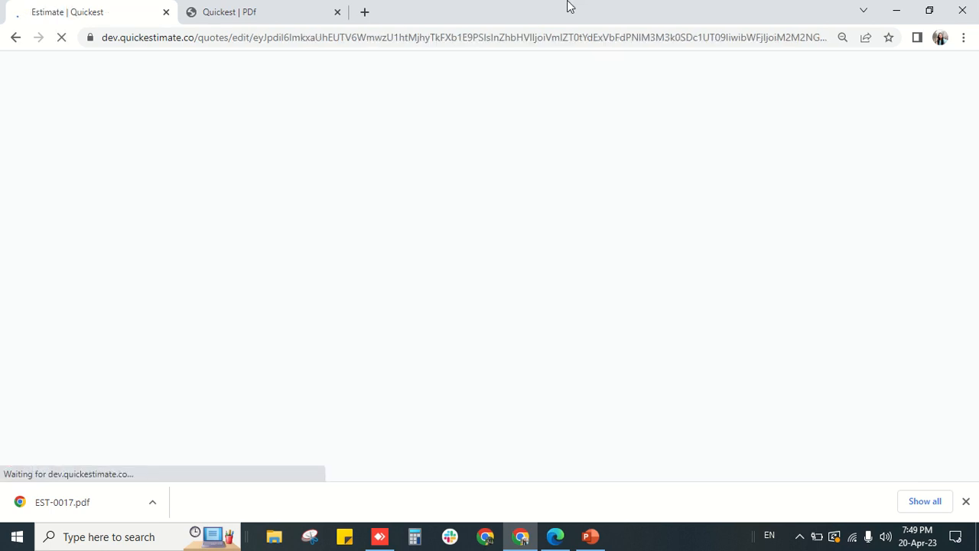
- Review the EST-0018 preview and return to the lead's timeline
mouse_move(424, 7)
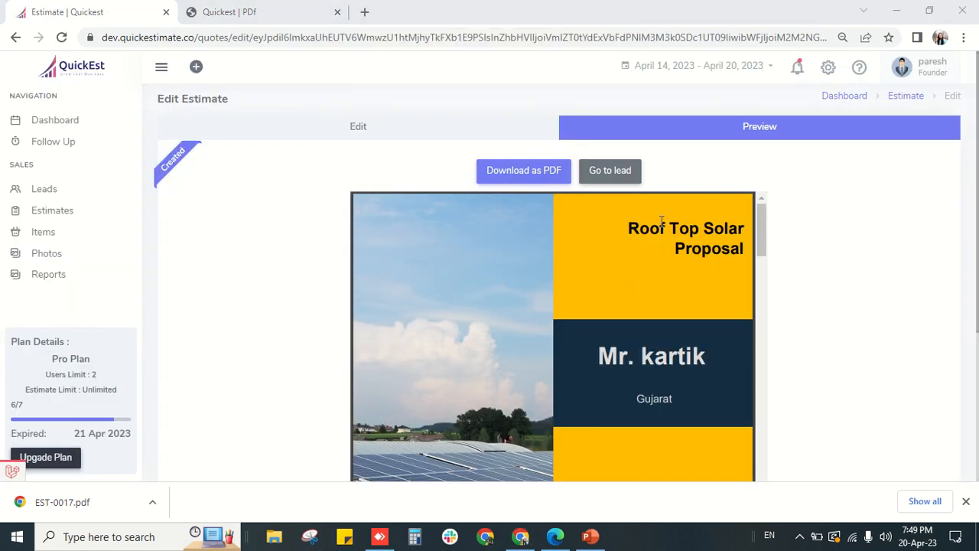
scroll(509, 264, down, 10)
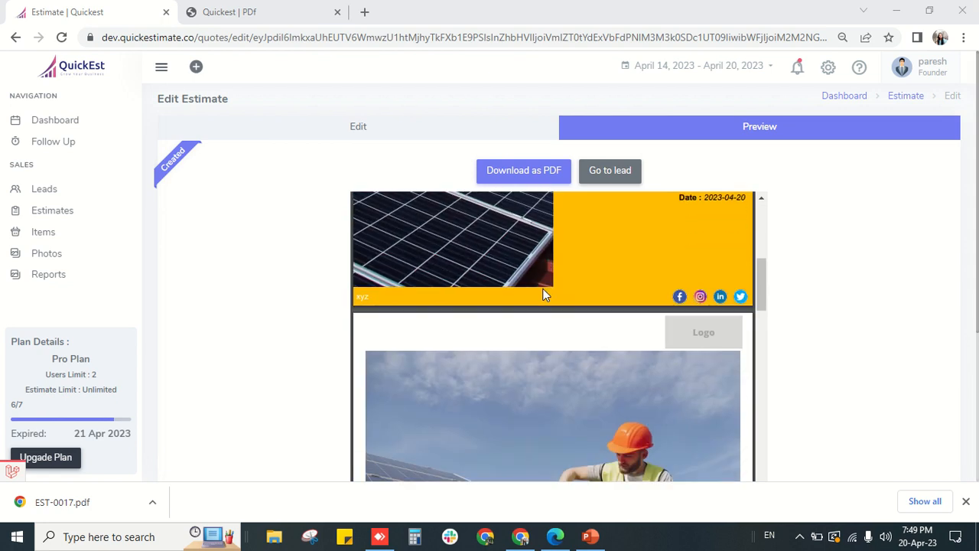
scroll(542, 291, down, 1)
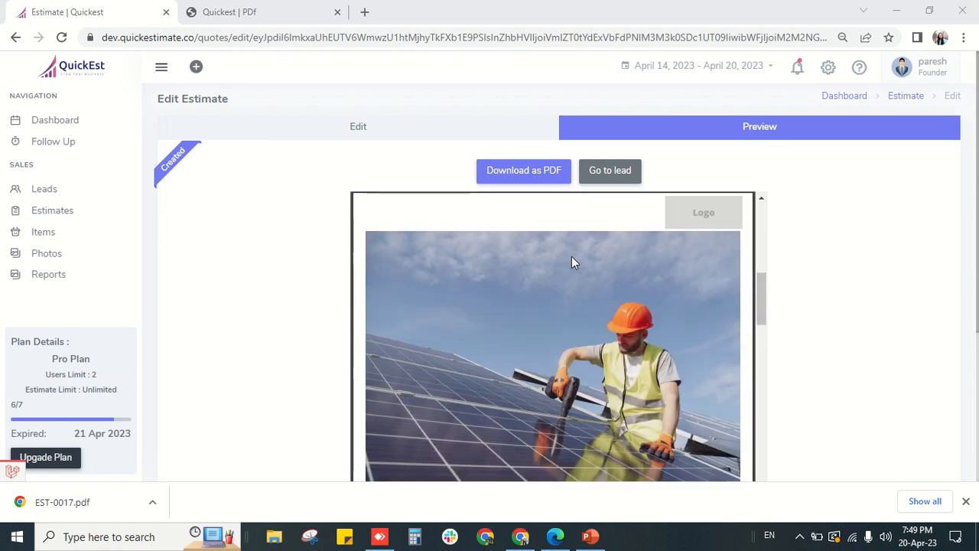
click(600, 173)
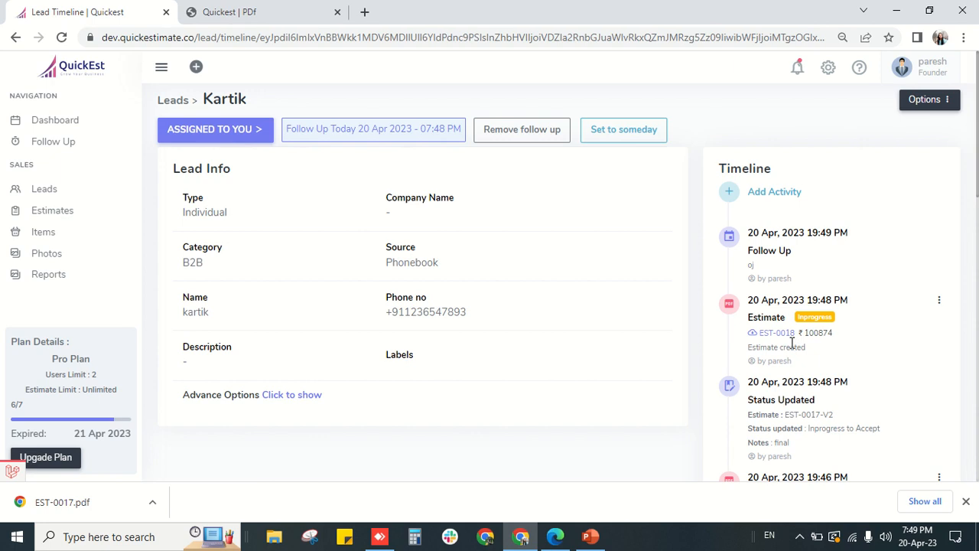
- Log a Call activity with the note 'Yes' on the lead
click(731, 194)
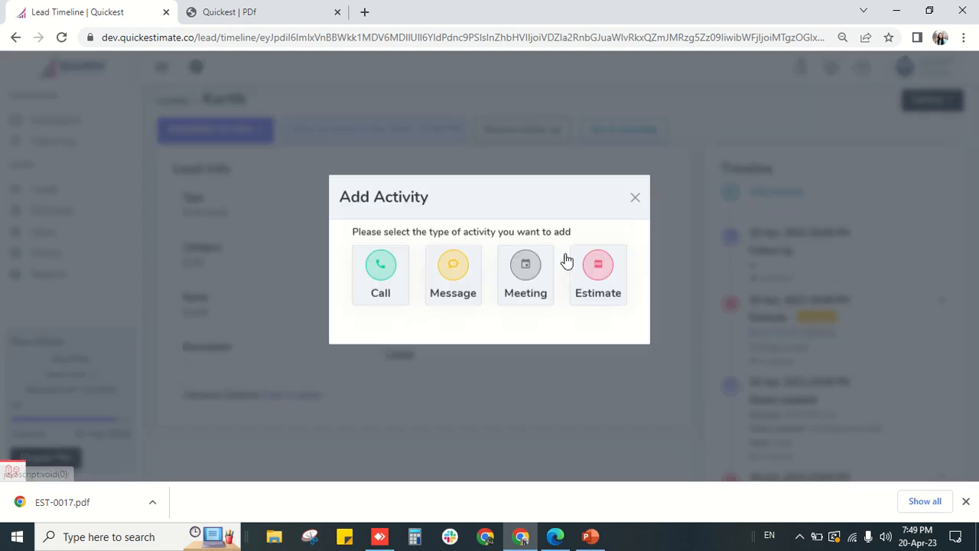
click(364, 279)
text(Yes)
click(519, 435)
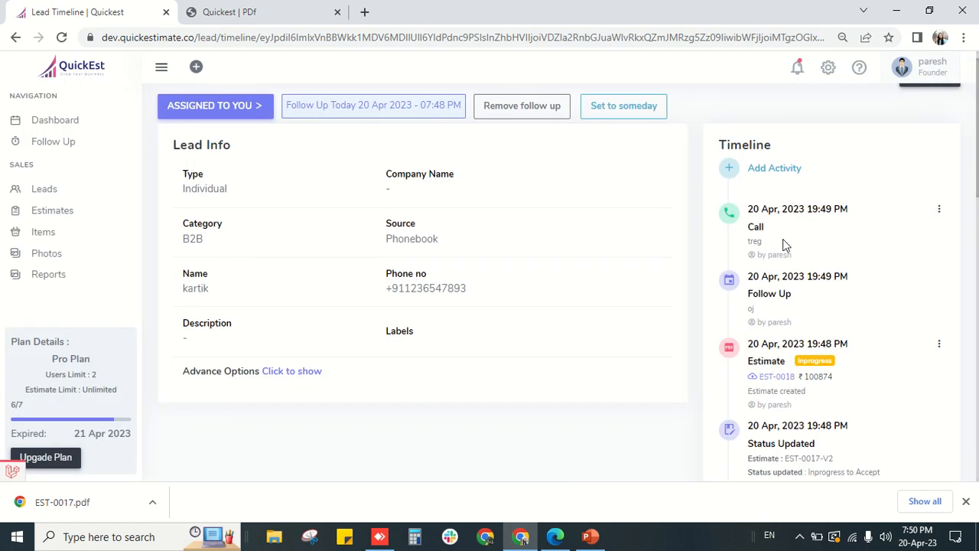
scroll(784, 245, up, 1)
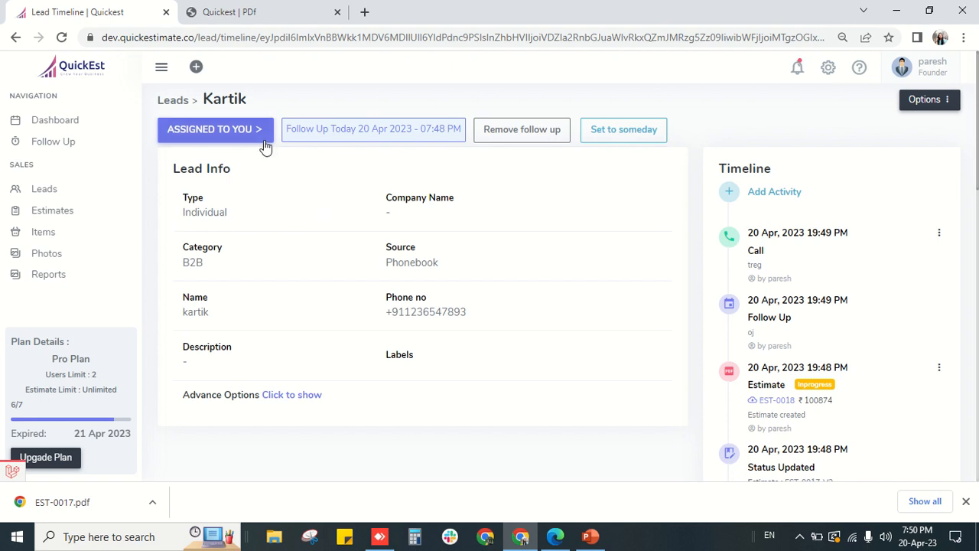
- Reschedule the lead's follow-up to 20 Apr 2023 at 07:48 AM
click(365, 135)
click(423, 253)
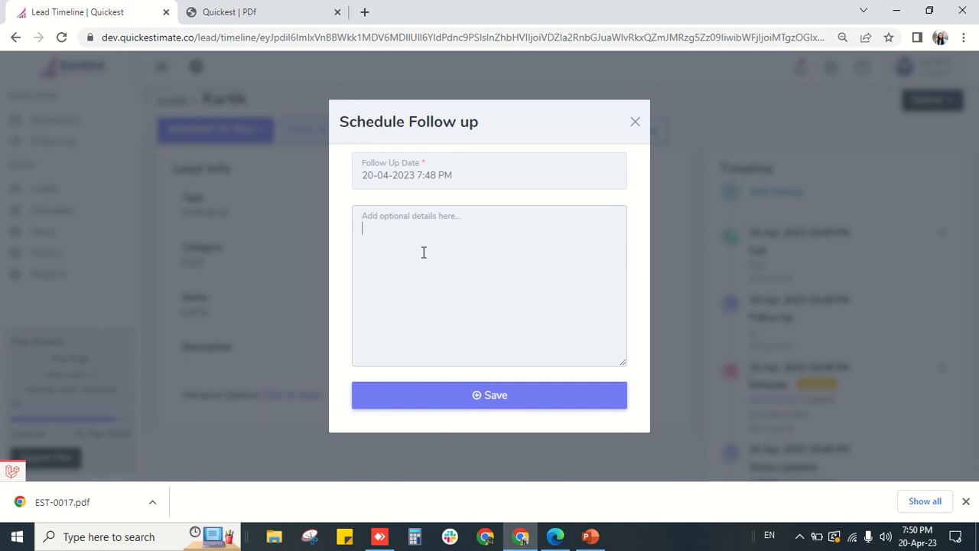
click(439, 180)
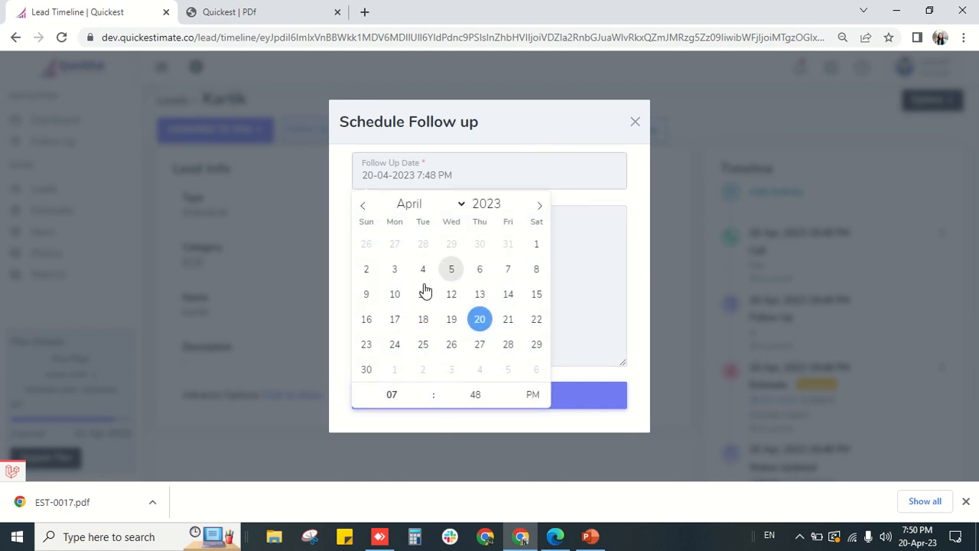
click(534, 395)
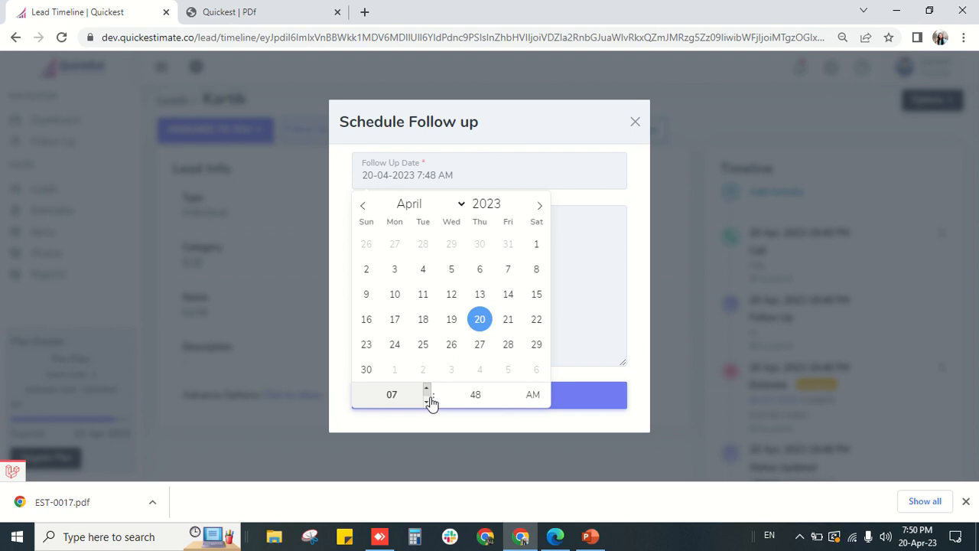
click(588, 286)
click(554, 403)
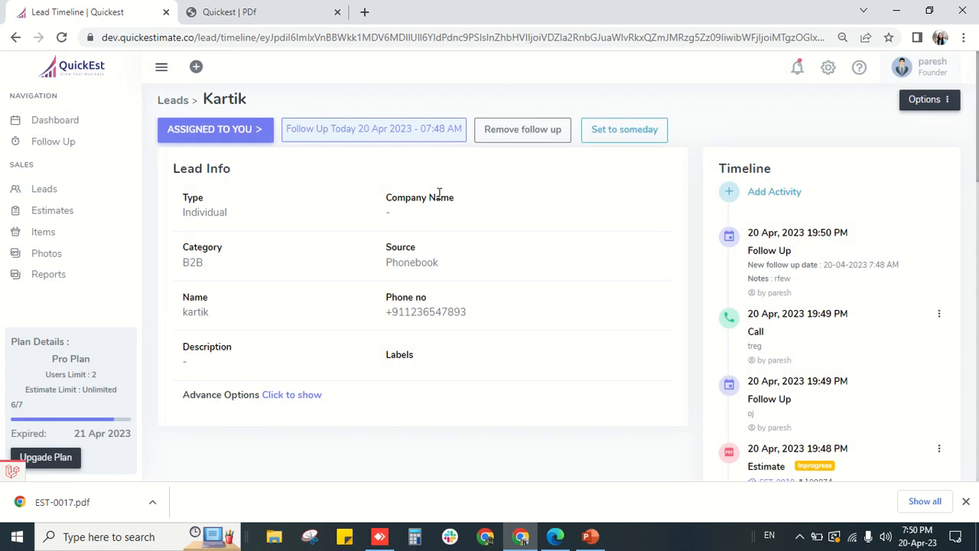
- Postpone the lead's follow-up to someday and confirm it
click(615, 129)
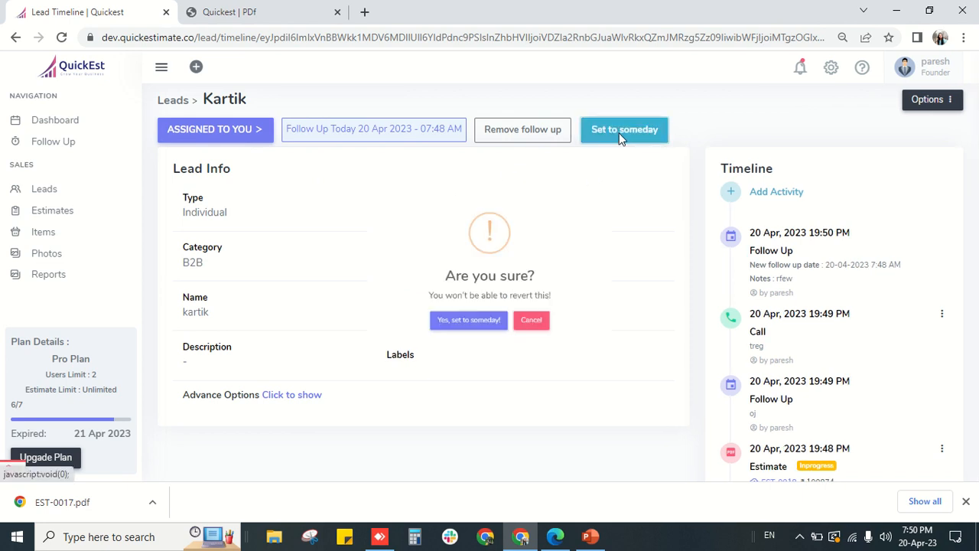
click(490, 340)
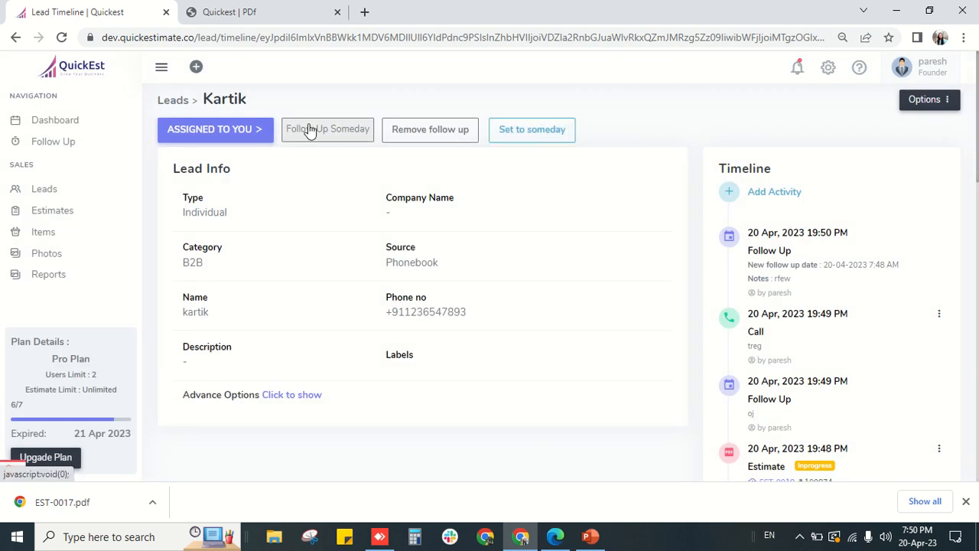
click(309, 124)
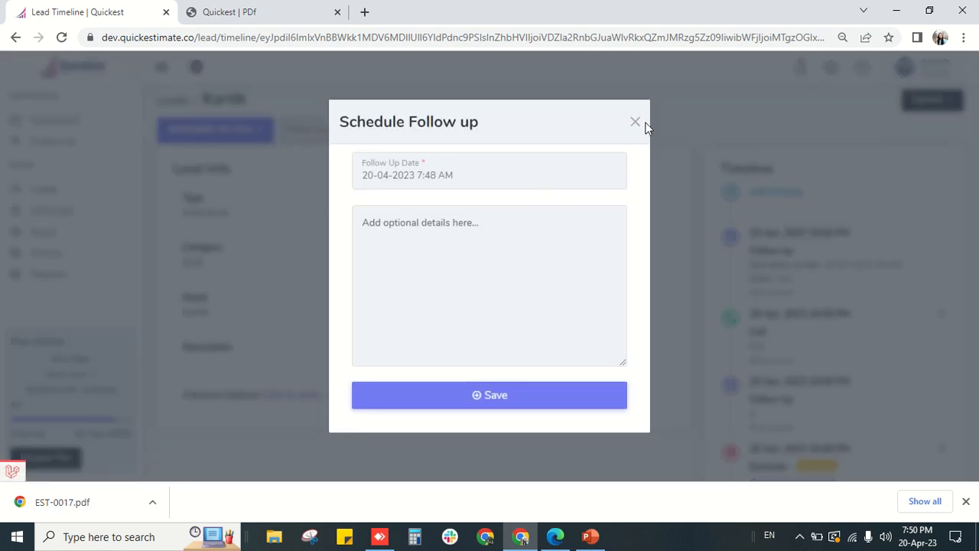
click(640, 126)
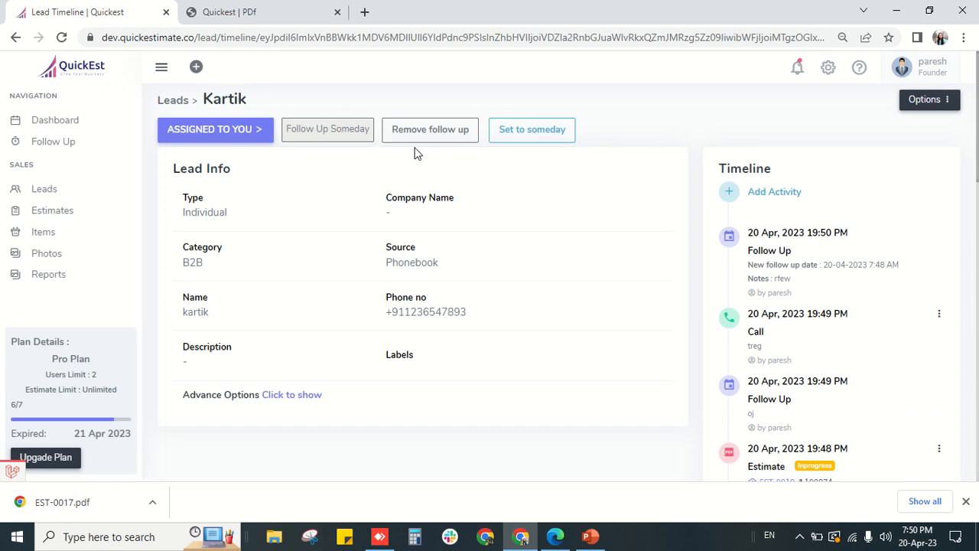
- Remove the lead's follow-up entirely, then return to the Leads list
click(420, 135)
click(449, 339)
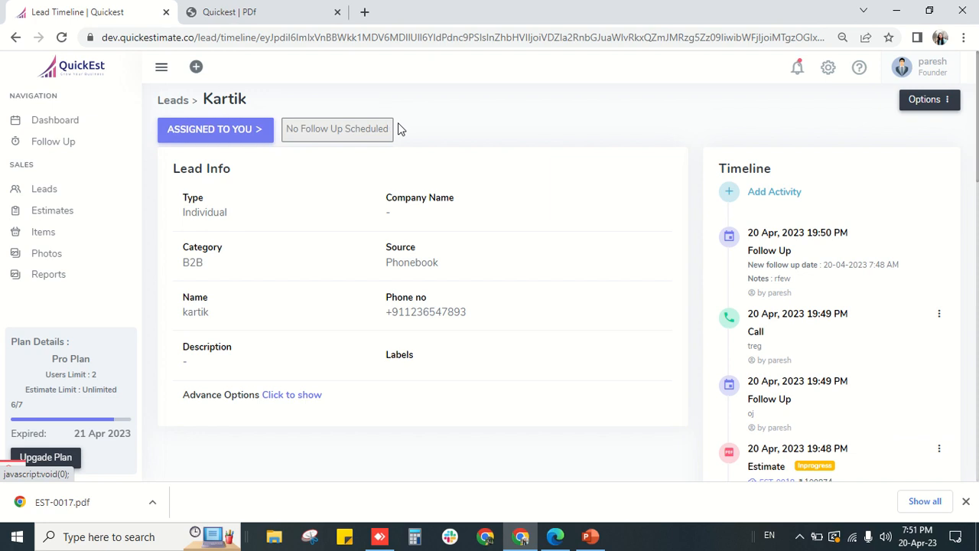
scroll(769, 307, down, 1)
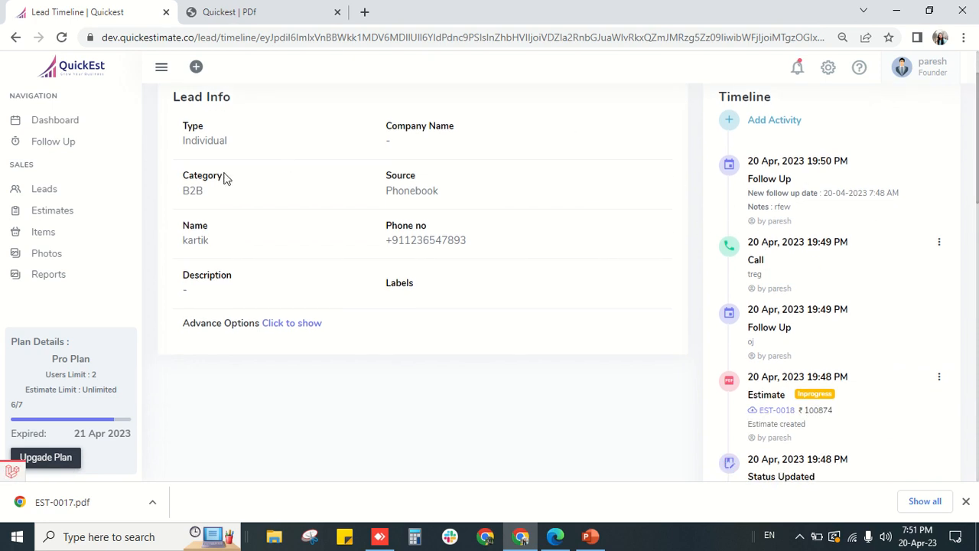
scroll(223, 179, up, 1)
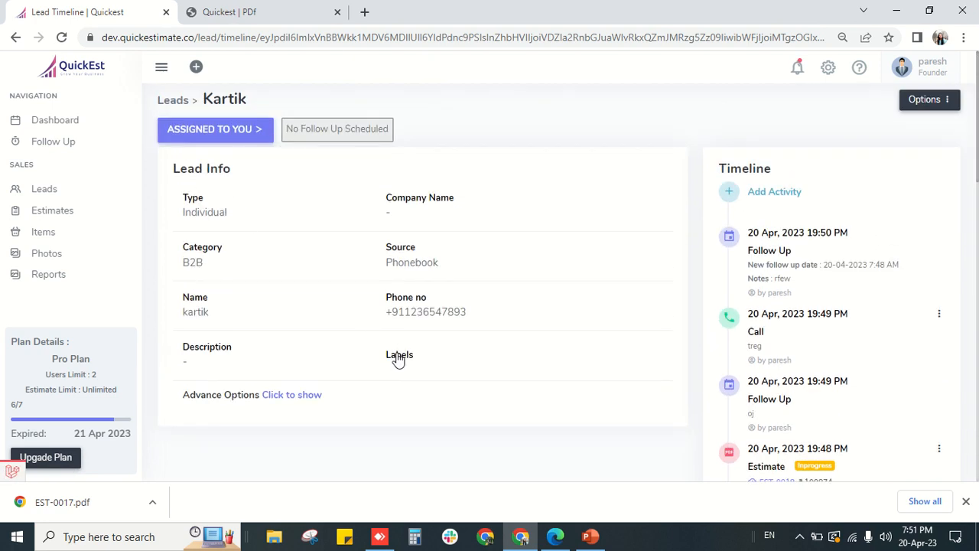
click(33, 192)
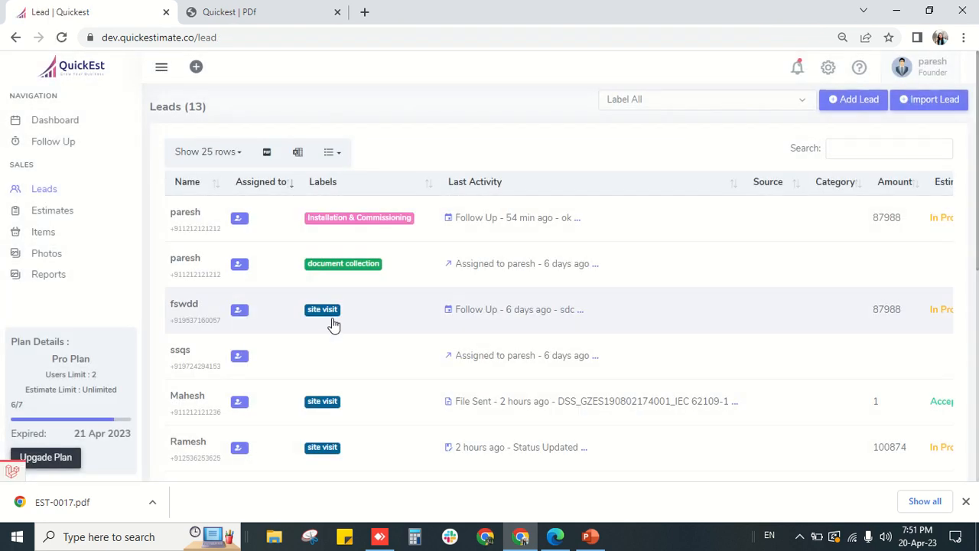
- Give the unlabelled ssqs lead the Document Query label and return to the leads list
scroll(354, 341, down, 4)
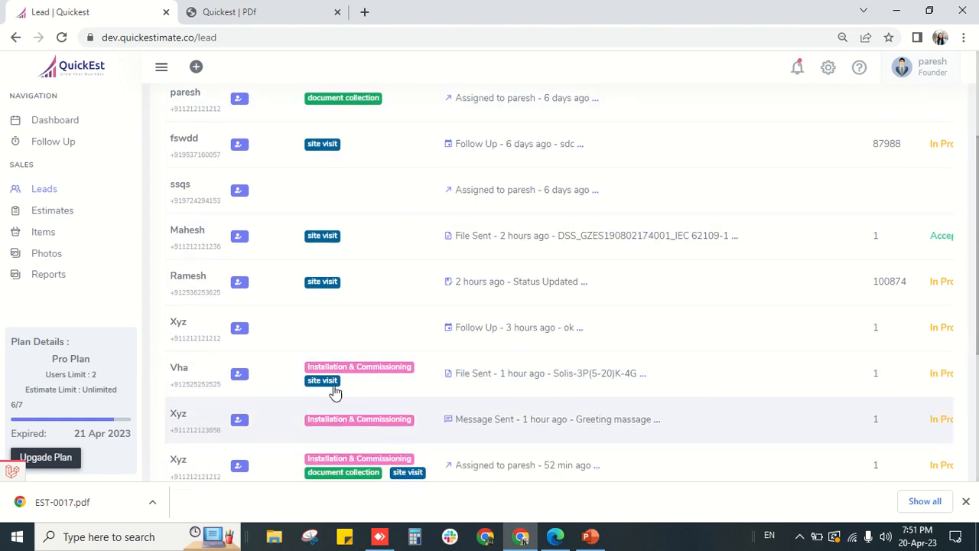
scroll(339, 372, down, 2)
scroll(352, 321, up, 5)
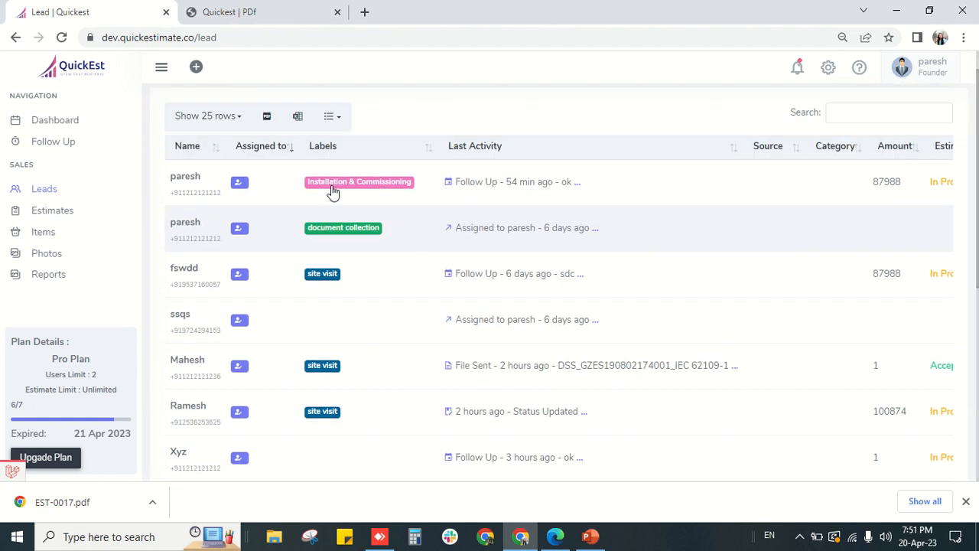
click(321, 340)
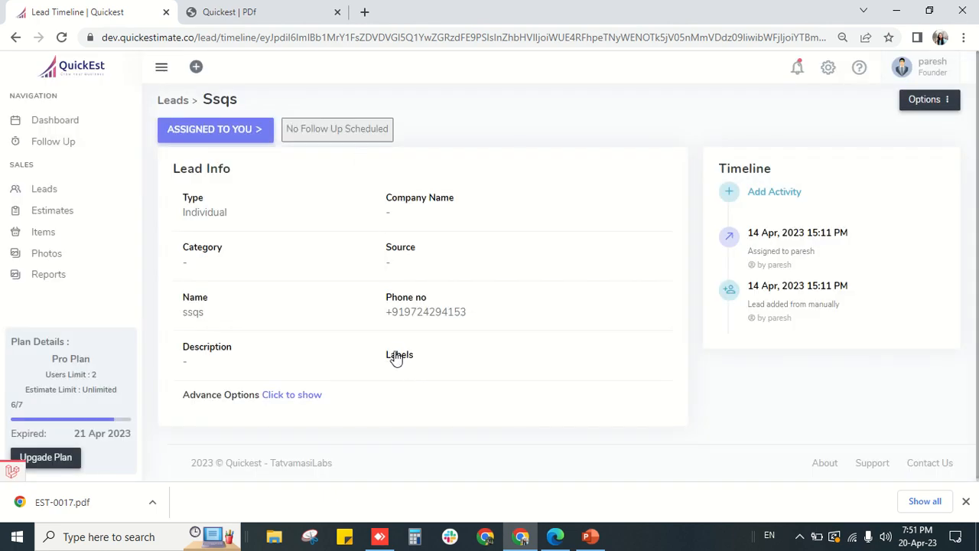
click(394, 352)
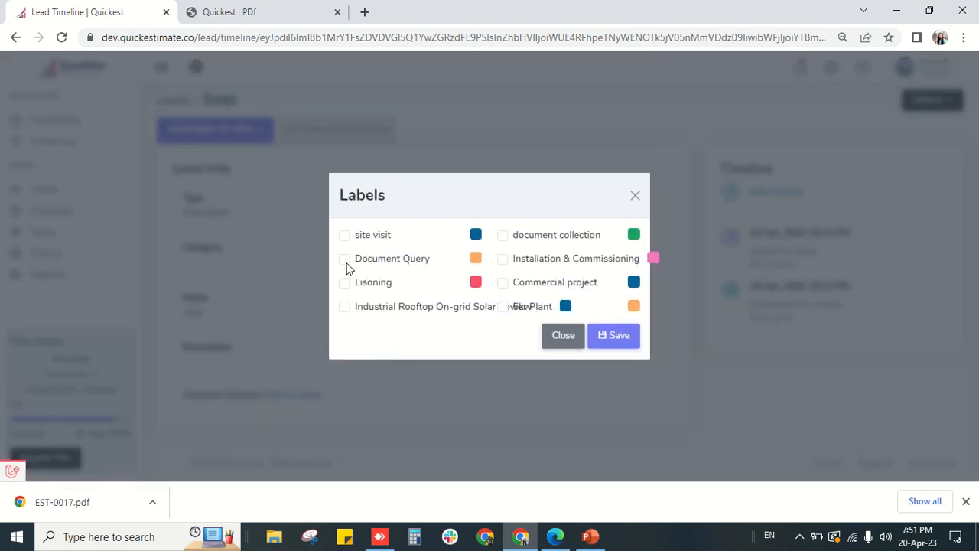
click(613, 337)
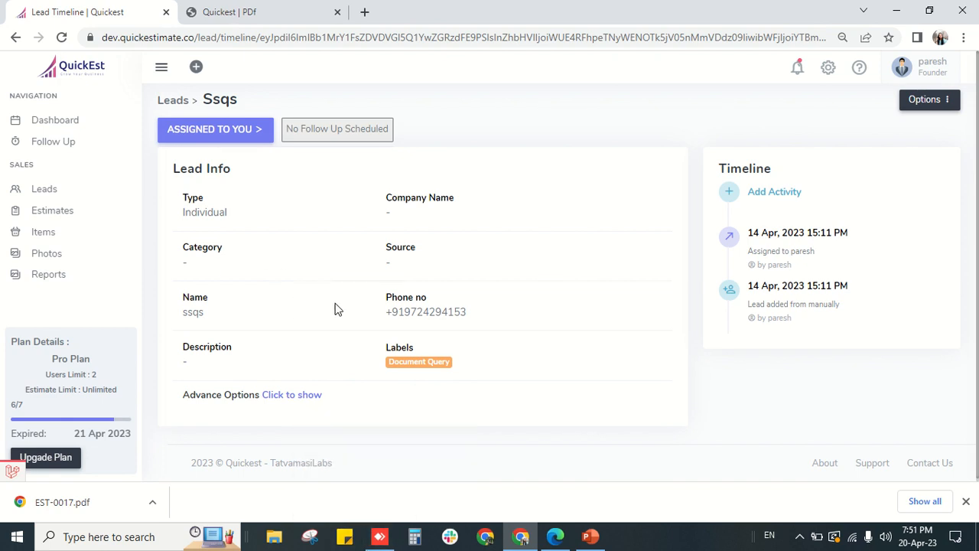
click(43, 193)
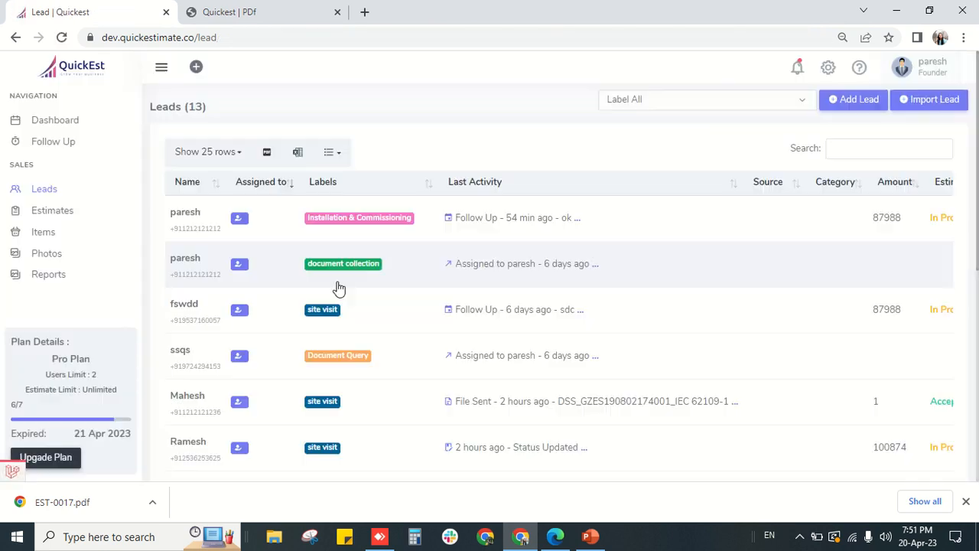
- Reassign the Installation & Commissioning lead to the other team member and return to Leads
click(191, 222)
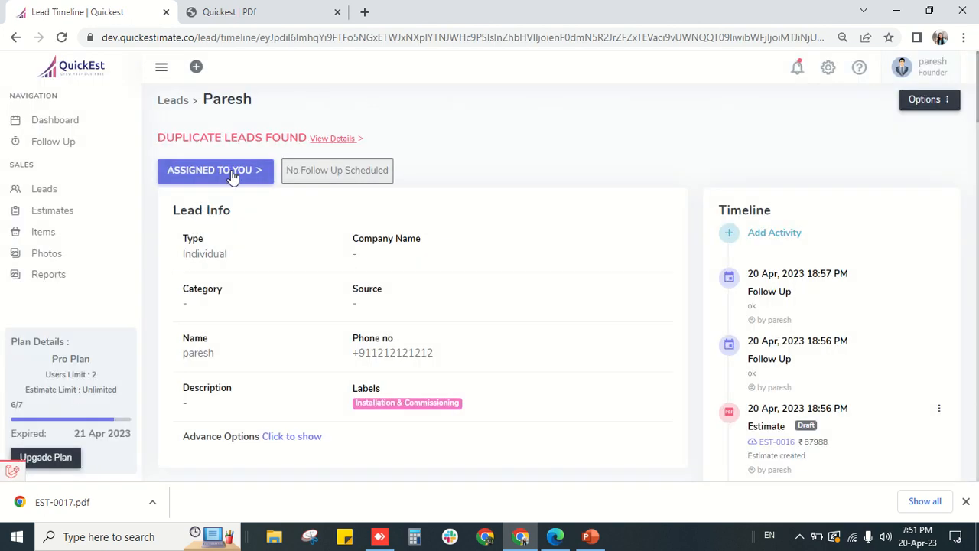
click(232, 171)
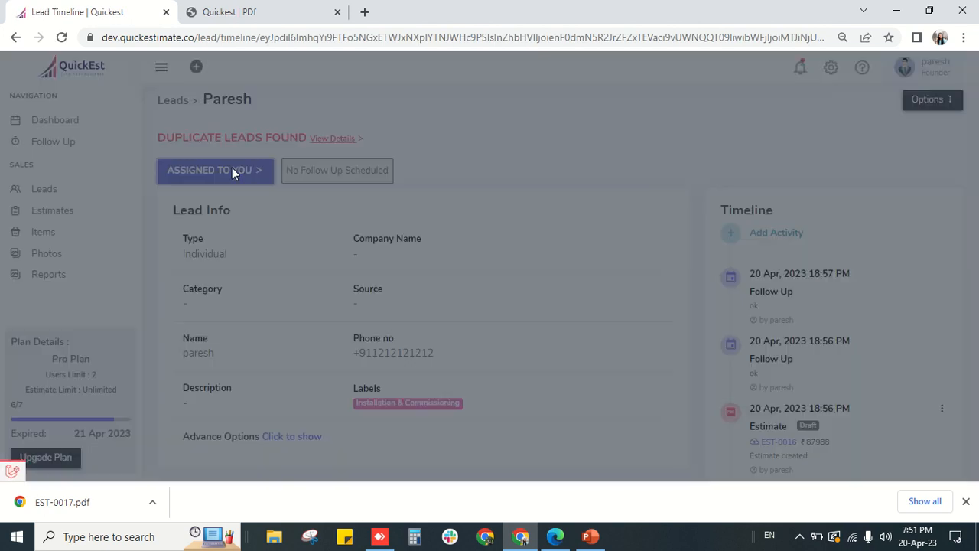
click(526, 306)
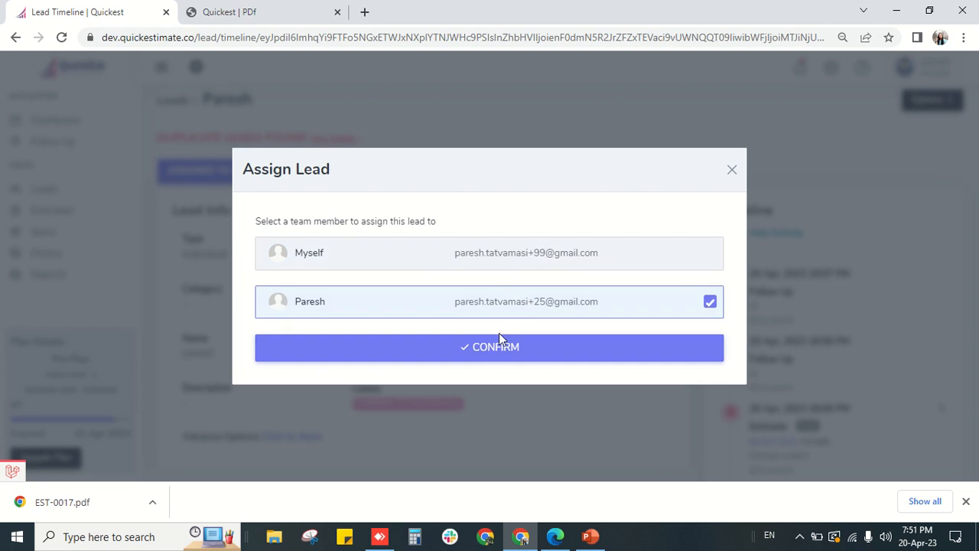
click(493, 346)
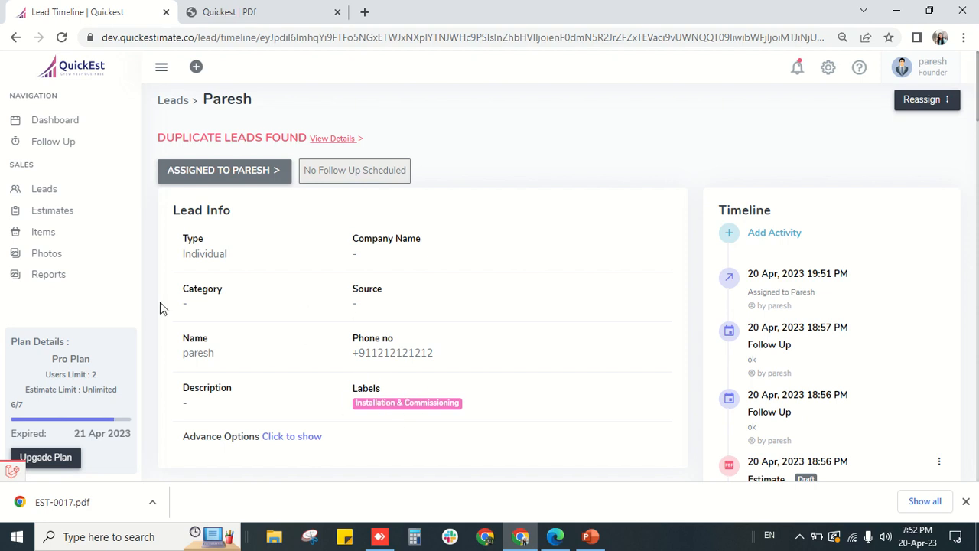
click(48, 190)
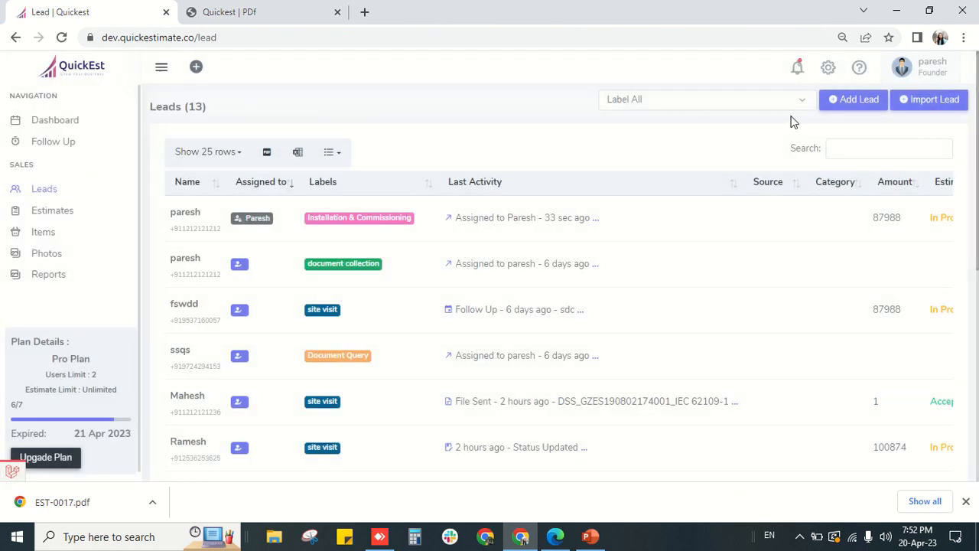
- Filter leads by site visit, Lisoning, Document Query, Commercial project, then document collection; open Import Lead
click(775, 102)
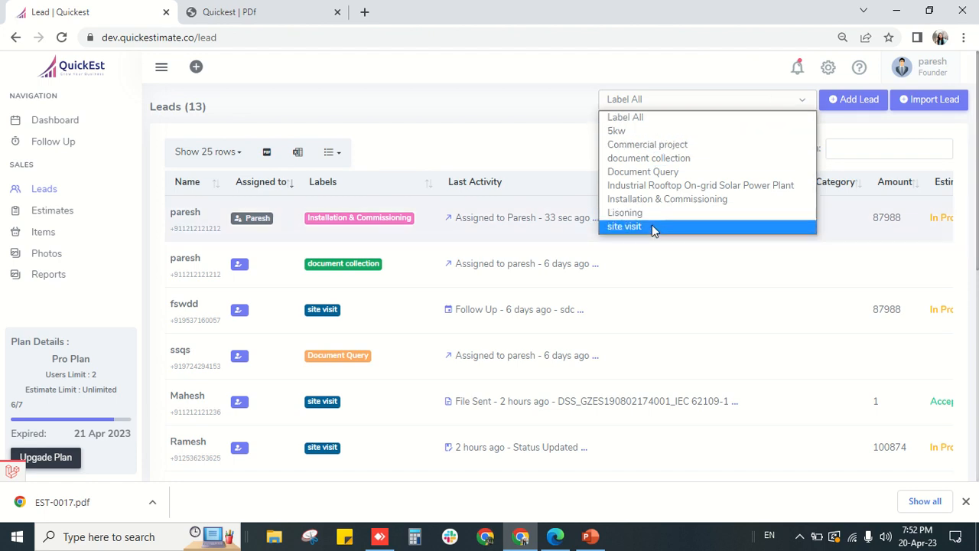
click(652, 226)
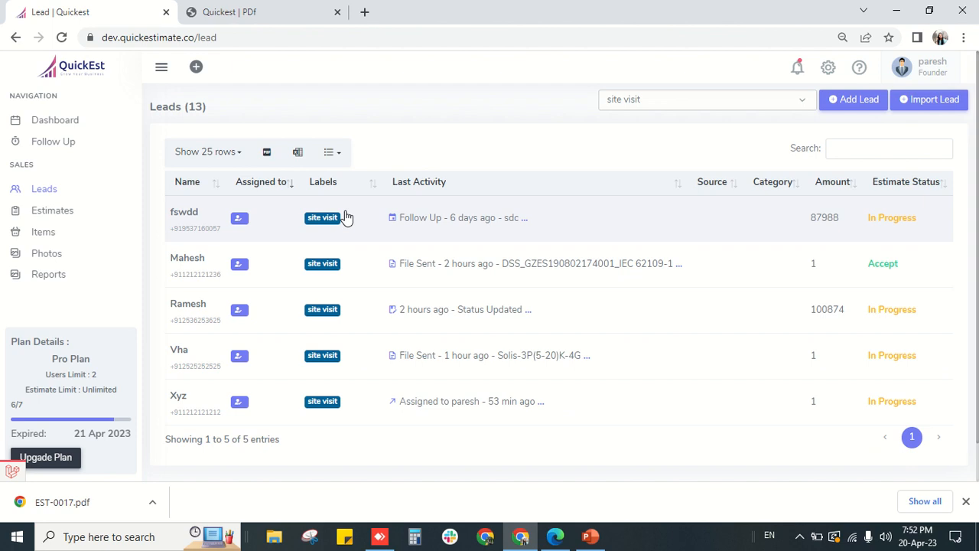
click(683, 103)
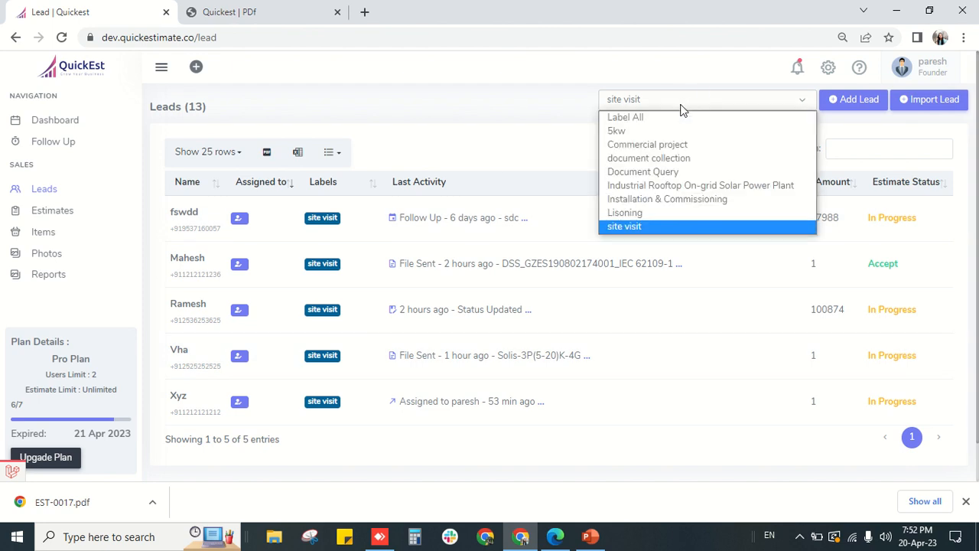
click(641, 212)
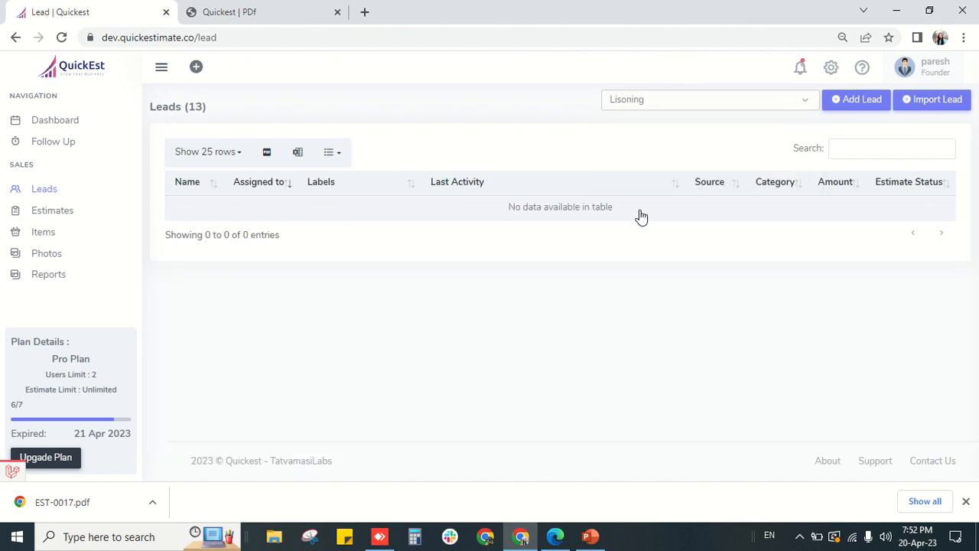
click(638, 100)
click(652, 172)
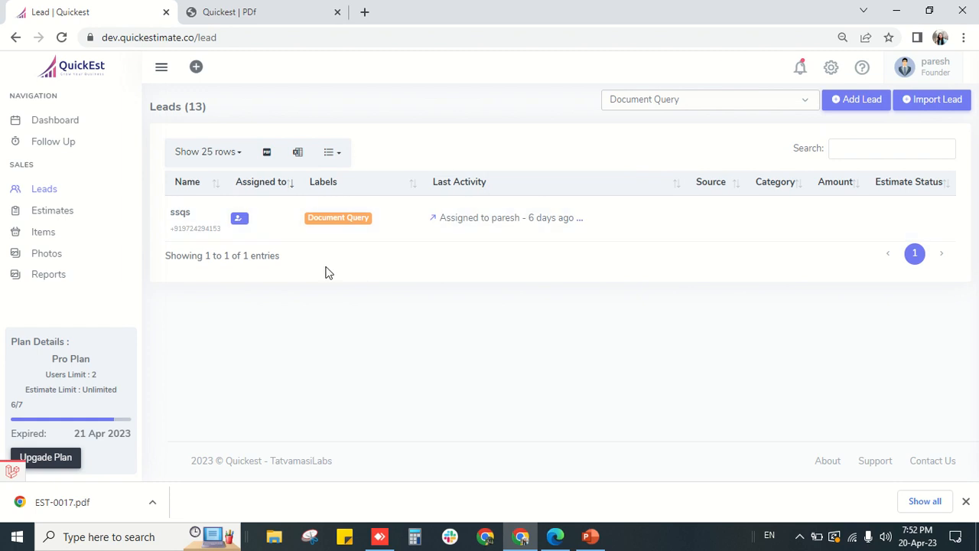
click(647, 100)
click(637, 144)
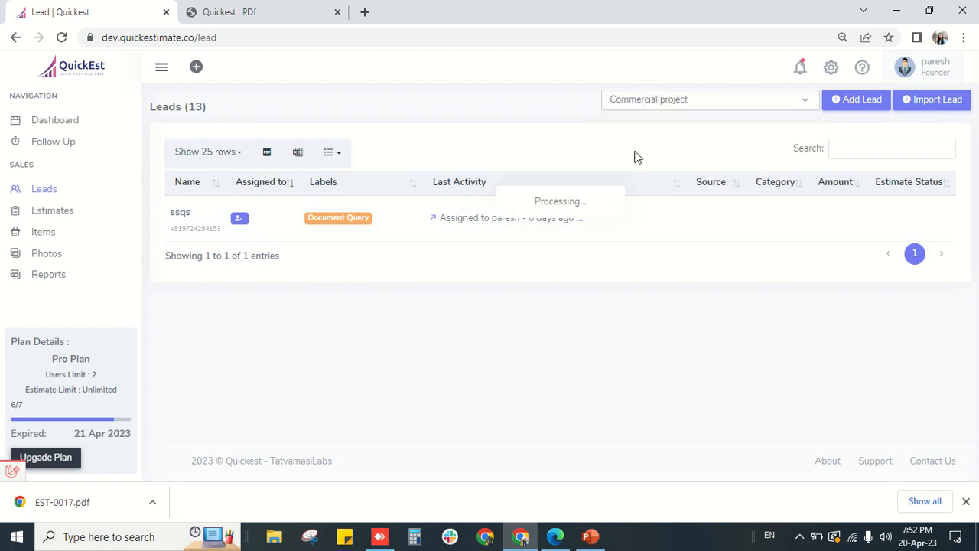
click(667, 100)
click(652, 157)
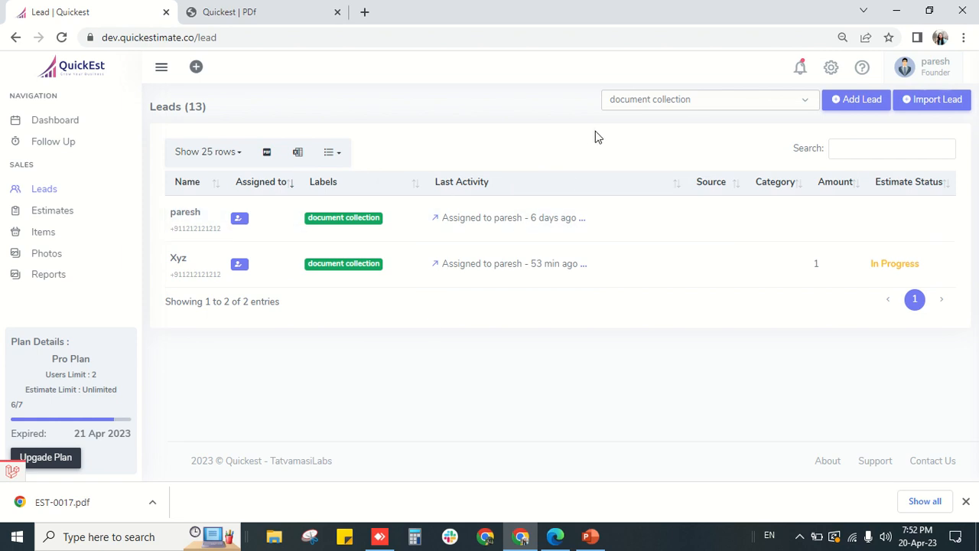
click(930, 98)
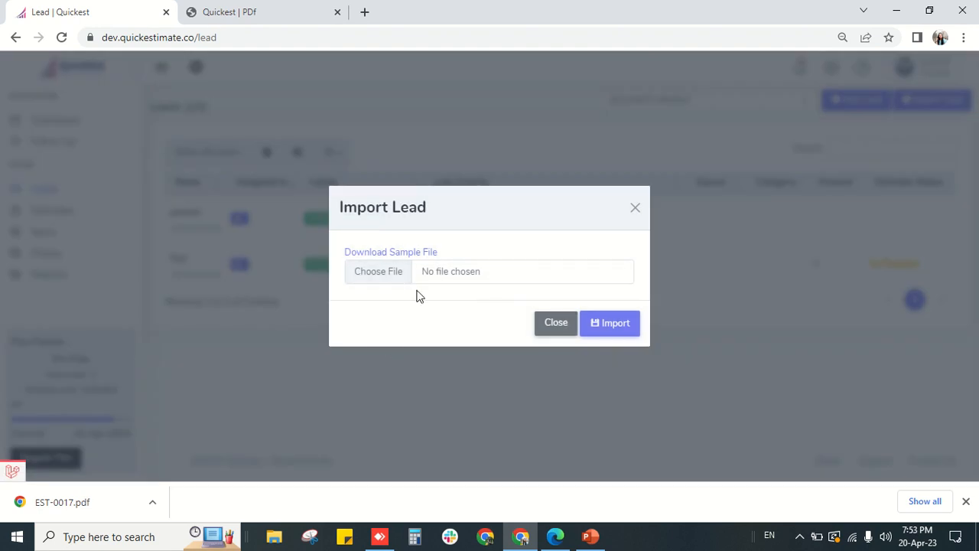
- Close Import Lead, reset the label filter to all labels, and go to the Dashboard
click(555, 323)
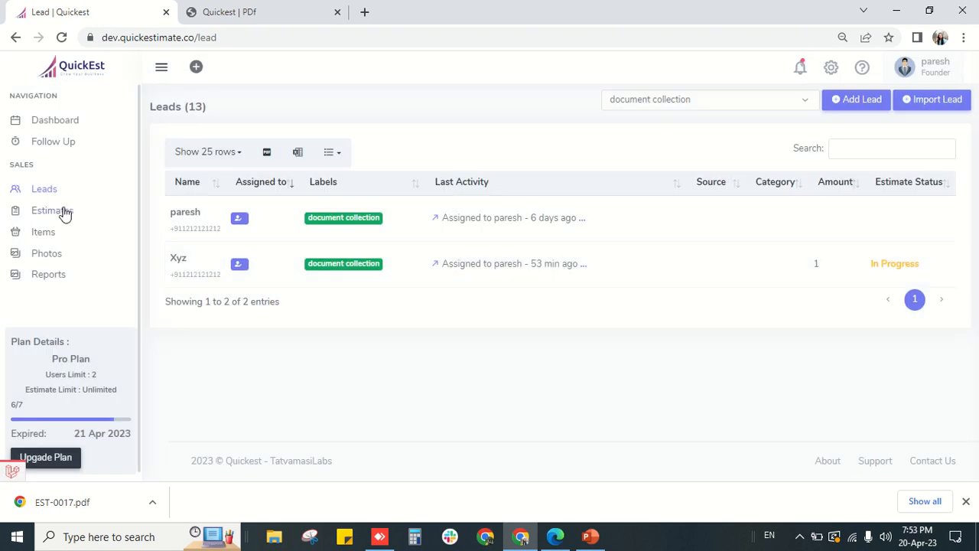
click(667, 105)
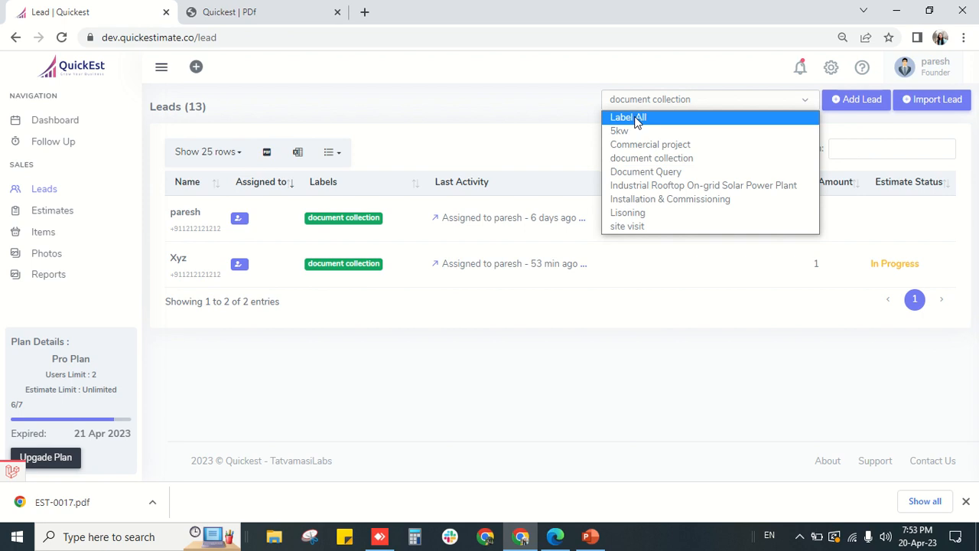
click(636, 116)
click(390, 31)
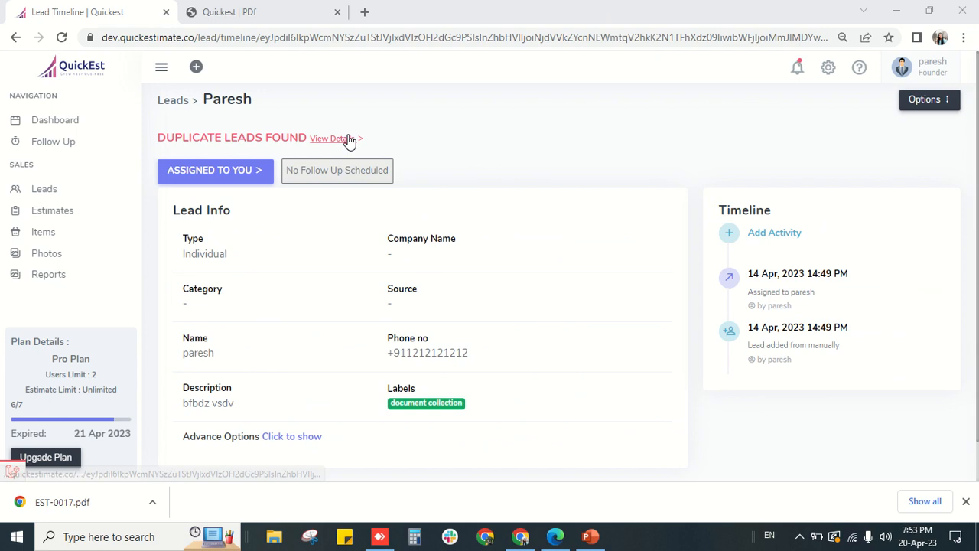
click(70, 122)
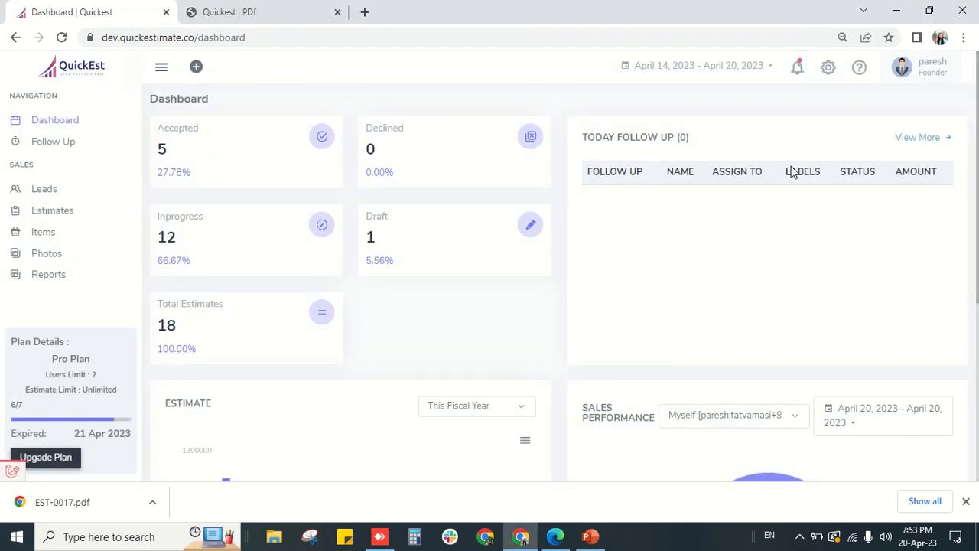
- Switch Sales Performance between All Users, Myself, and finally the other team member
scroll(570, 342, down, 2)
scroll(570, 342, down, 2)
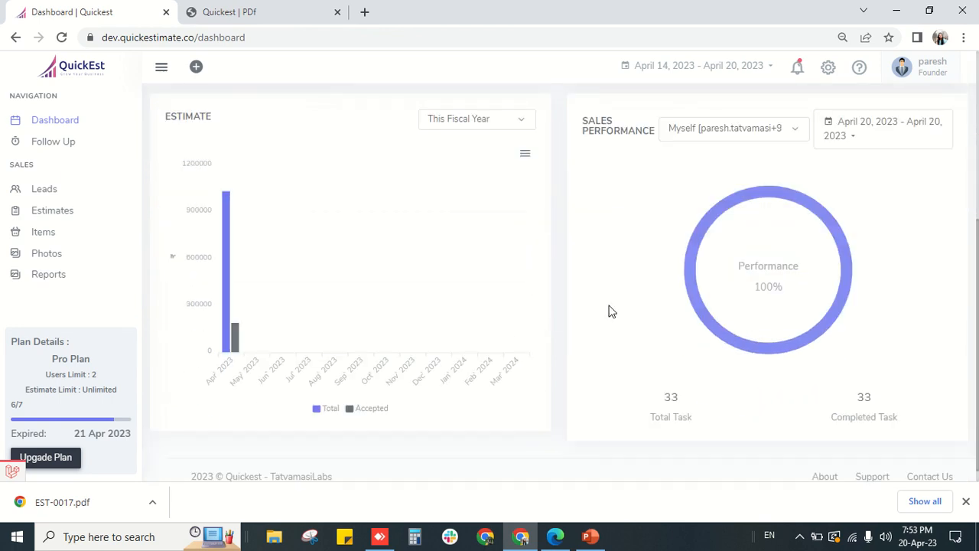
click(697, 129)
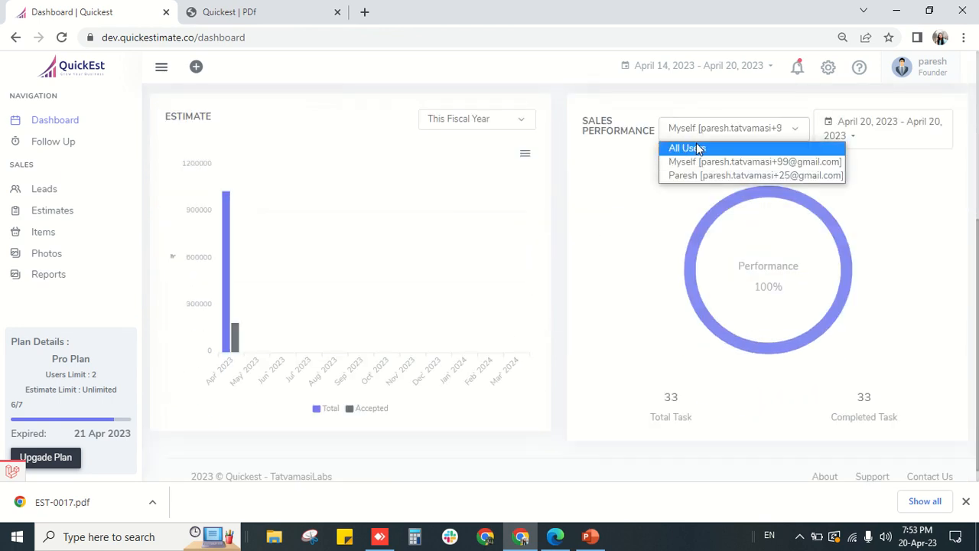
click(697, 148)
click(694, 132)
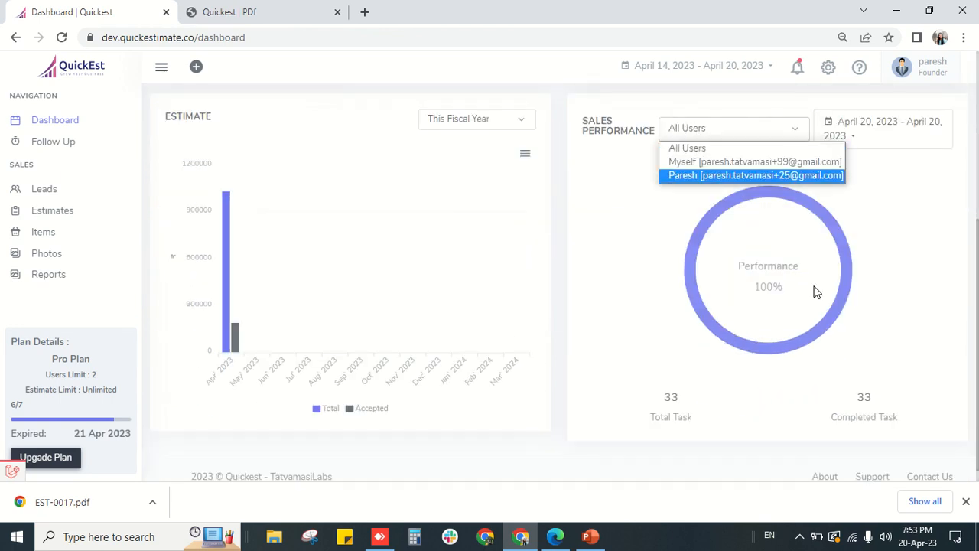
click(668, 165)
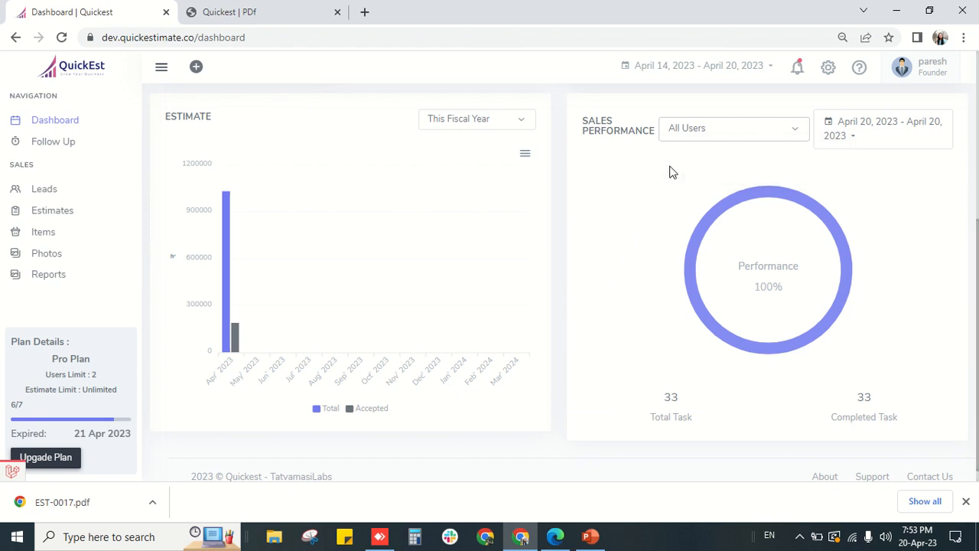
click(729, 130)
click(719, 175)
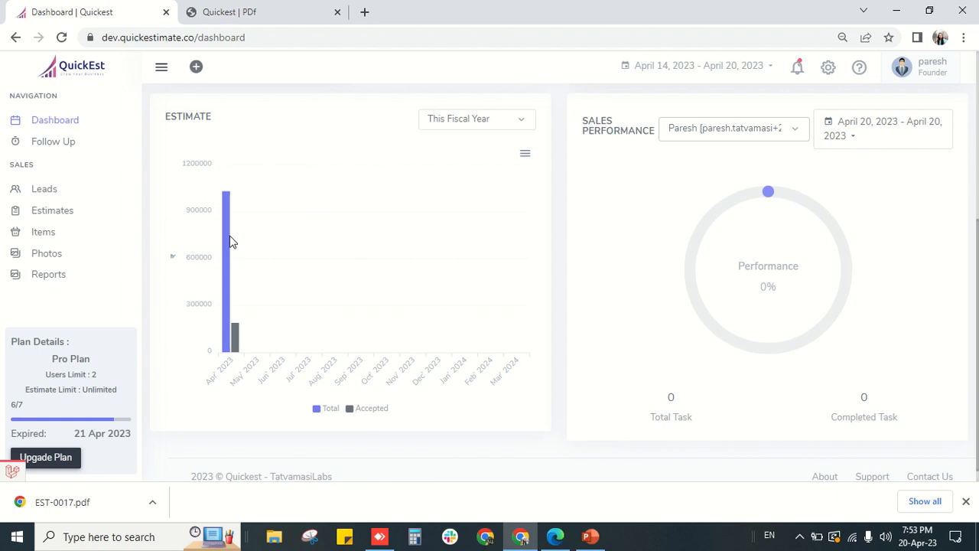
- Review the Estimate chart bar values and return to the top of the dashboard
mouse_move(228, 240)
mouse_move(237, 334)
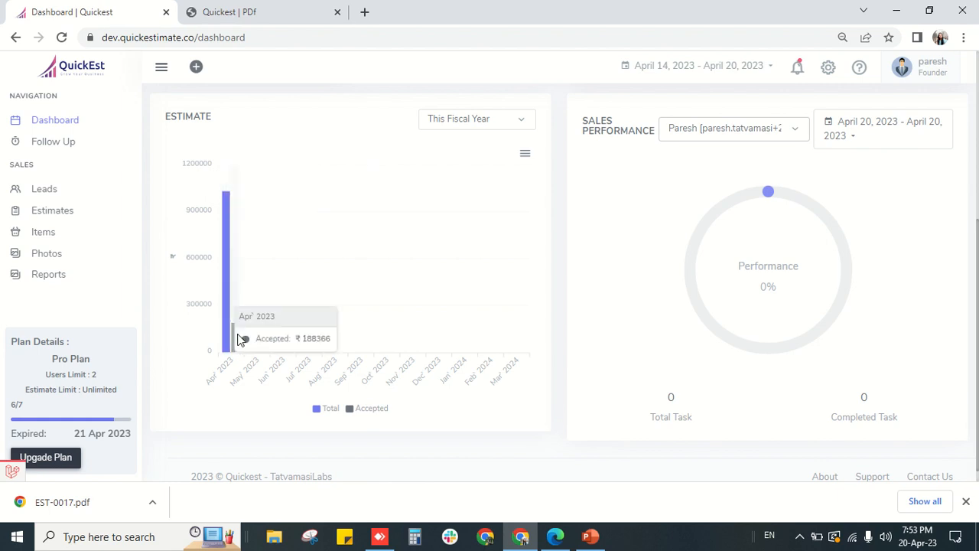
scroll(354, 324, up, 4)
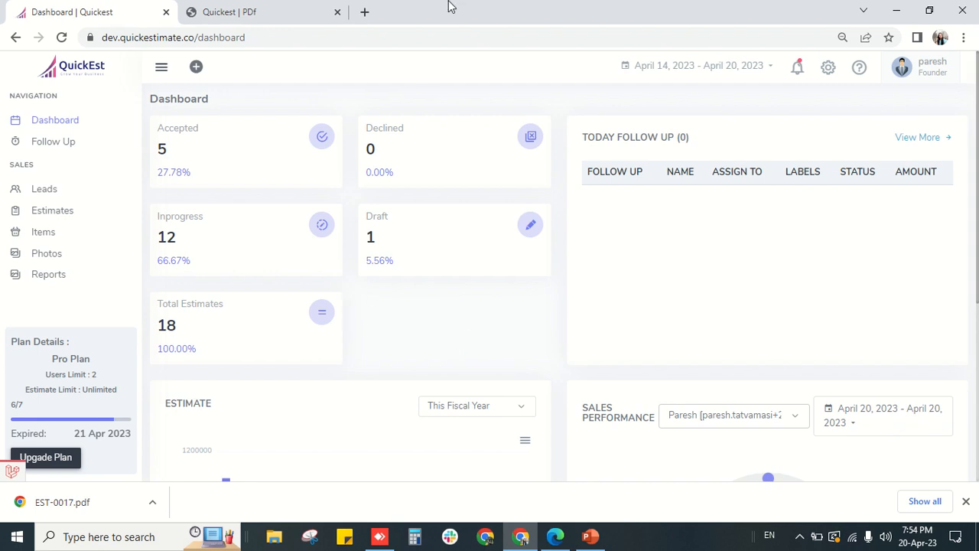
mouse_move(455, 3)
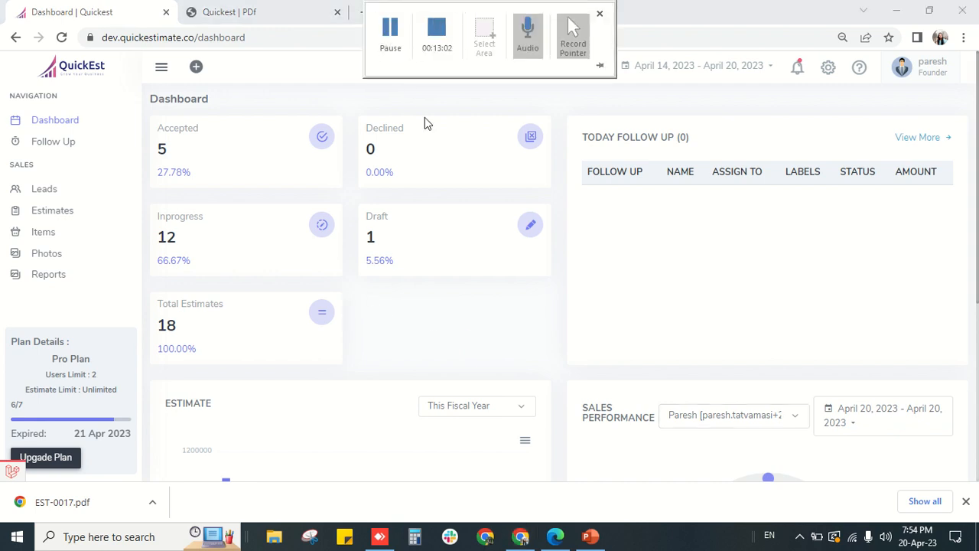
mouse_move(382, 5)
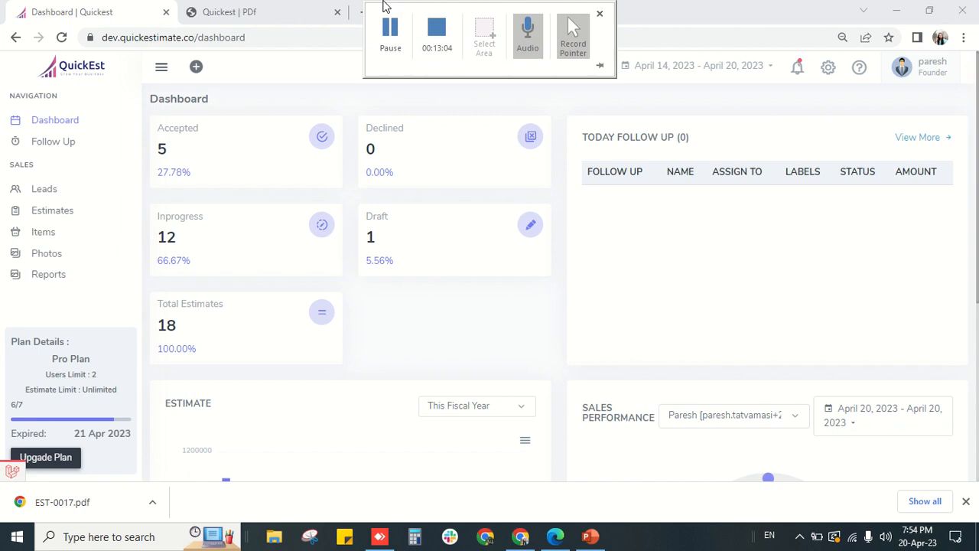